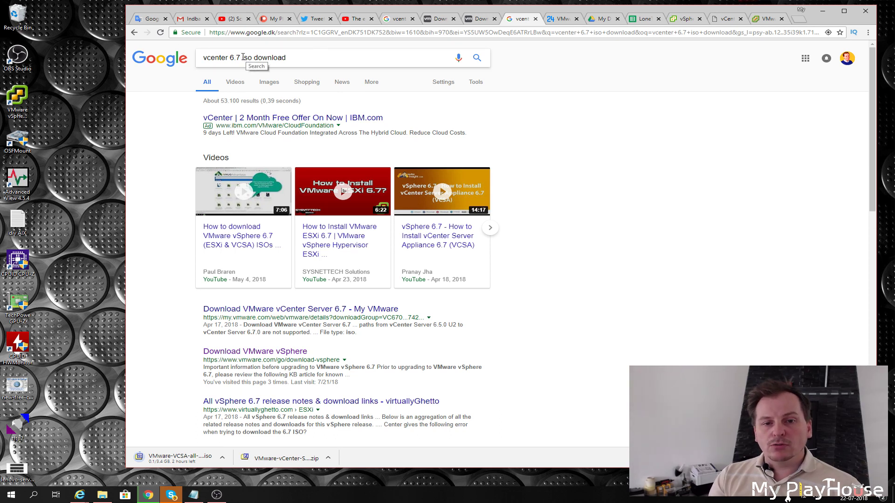
Rerun the vCenter 6.7 ISO download search and go to the second results page.
left_click_drag(243, 57, 252, 57)
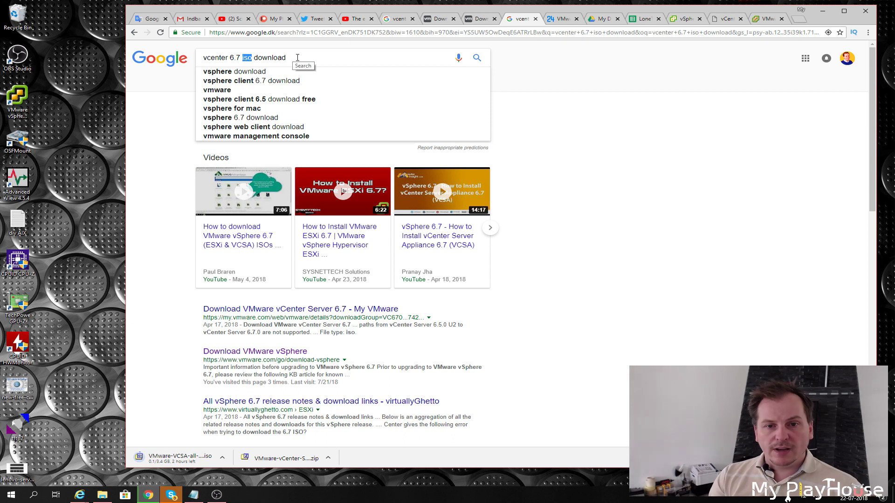
key("Return")
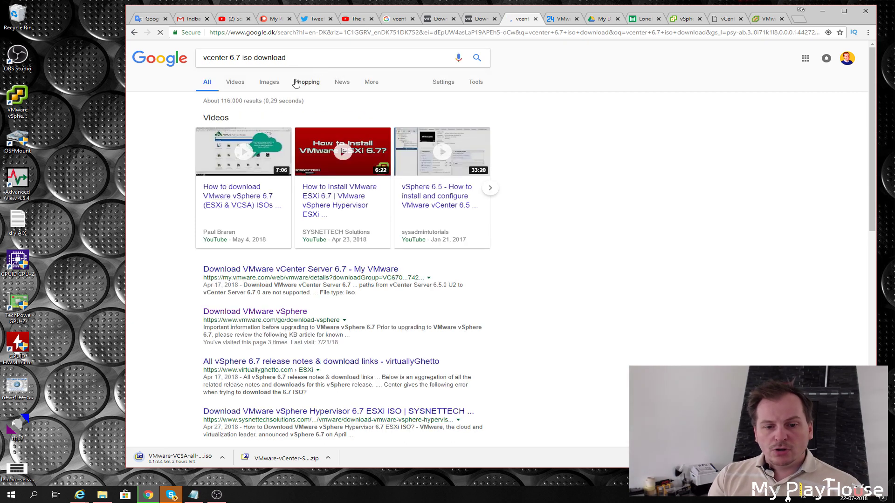
scroll(187, 175, "down", 1)
scroll(188, 176, "down", 15)
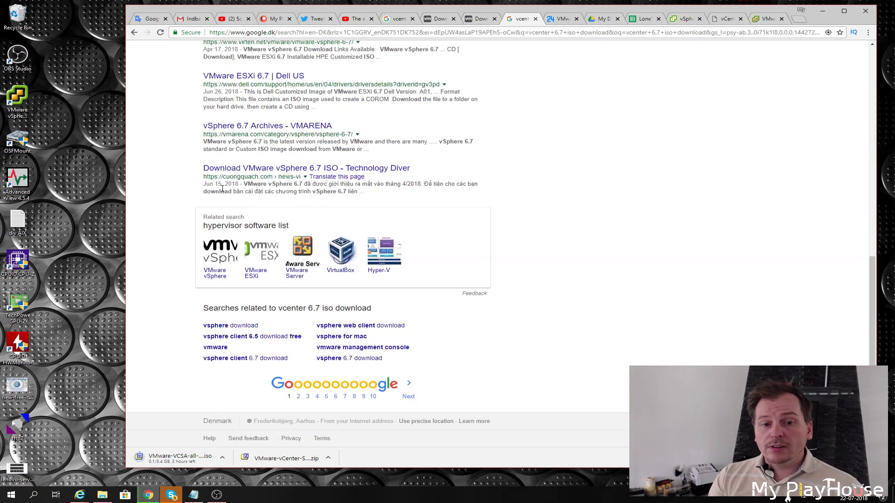
left_click(299, 396)
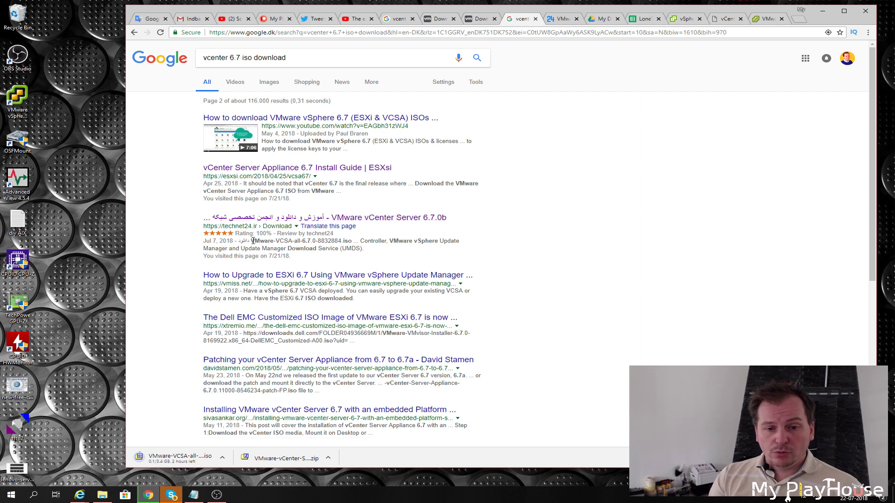
Select the VMware-VCSA-all-6.7.0-8832884.iso name, then view the technet24 page and vCenter 6.5 console.
left_click_drag(251, 241, 352, 240)
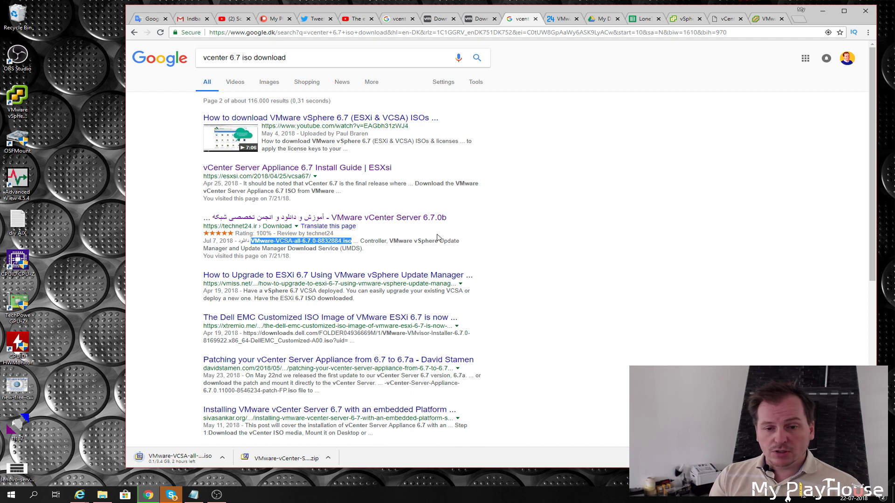
left_click(568, 25)
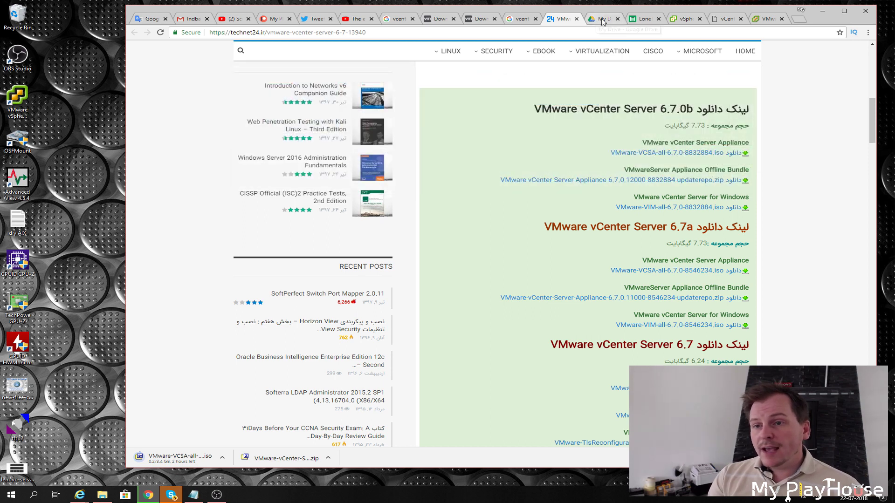
left_click(728, 19)
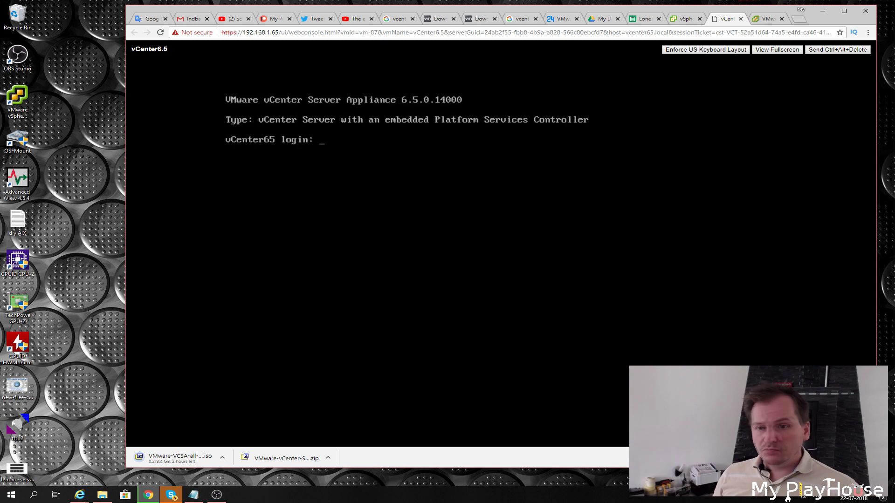
Sign back in to Appliance Management on port 5480 and view the Update page showing 6.5.0.14000.
left_click(768, 19)
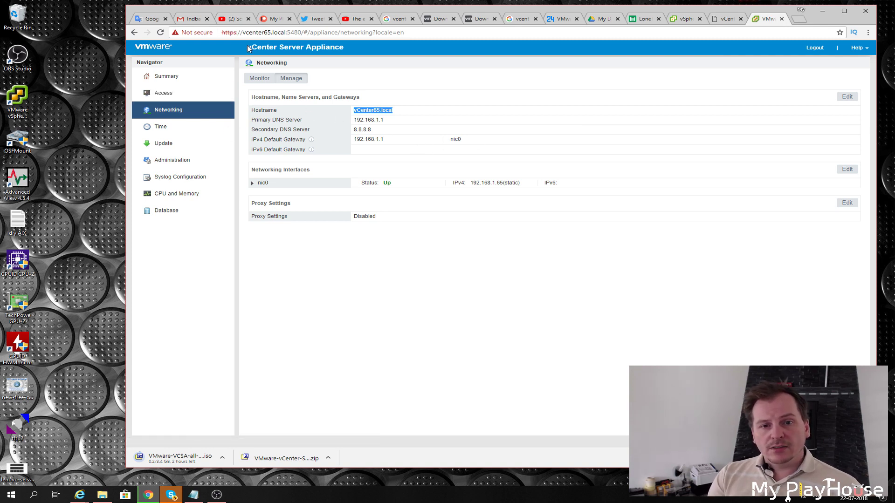
double_click(294, 32)
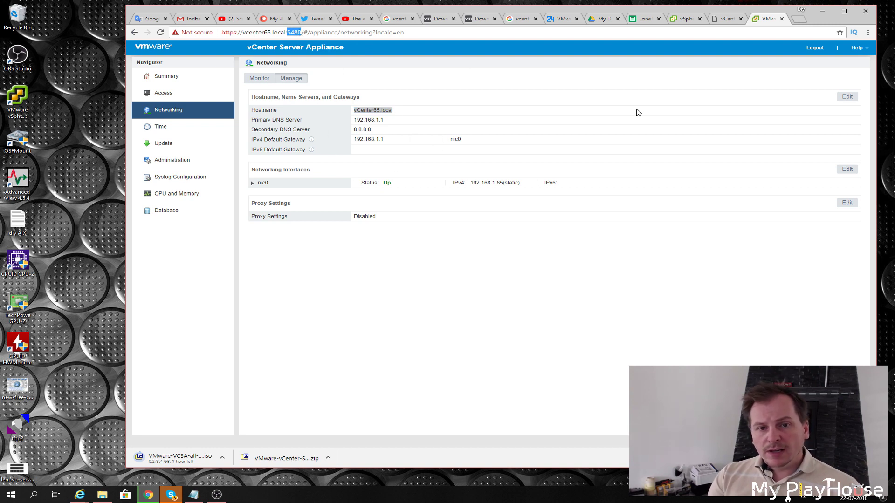
left_click(165, 144)
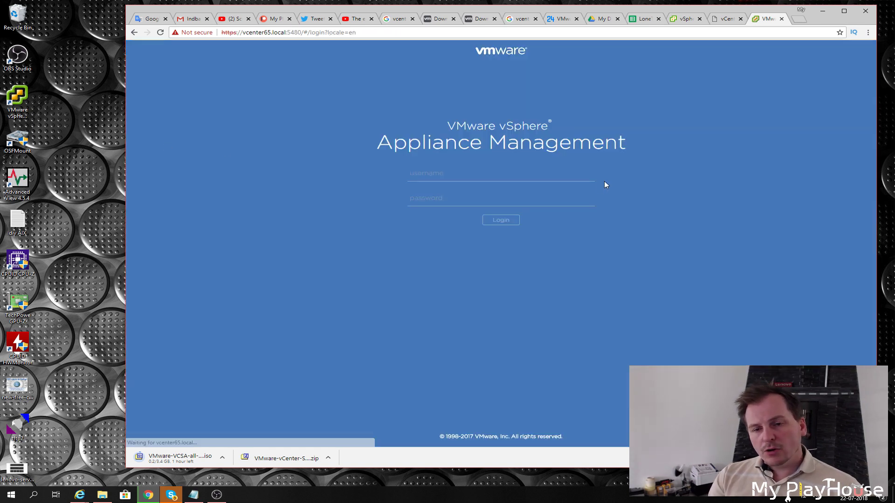
left_click(460, 176)
key("Return")
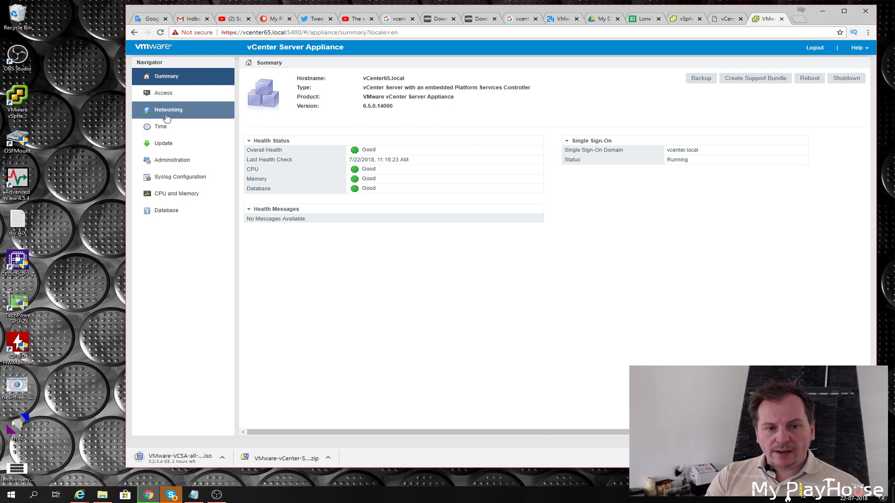
left_click(162, 146)
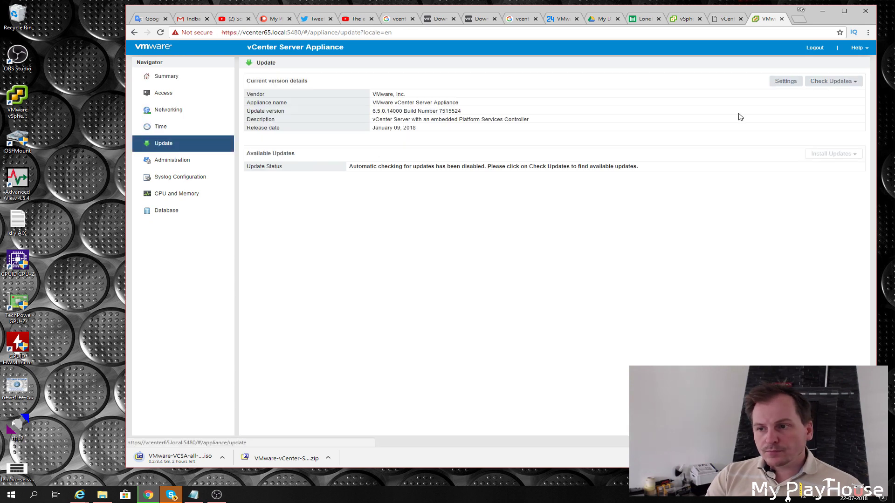
Check the online repository, find update 6.5.0.21000, and choose Install All Updates.
left_click(839, 81)
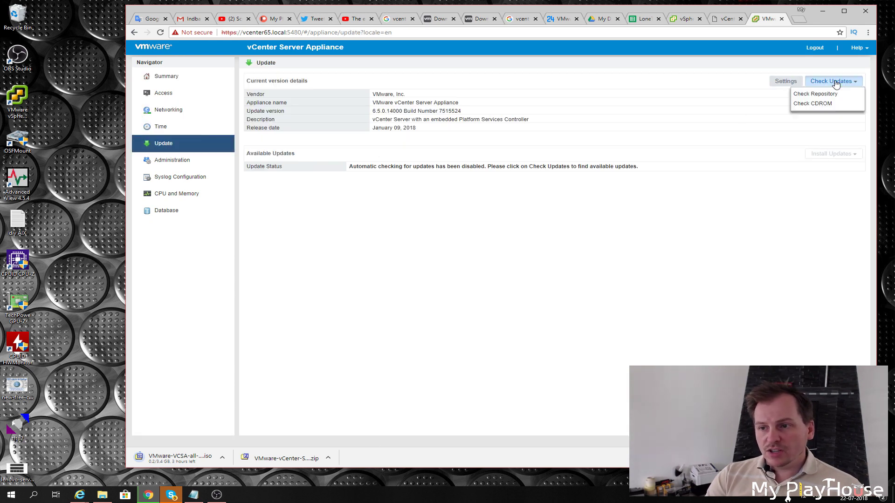
left_click(821, 95)
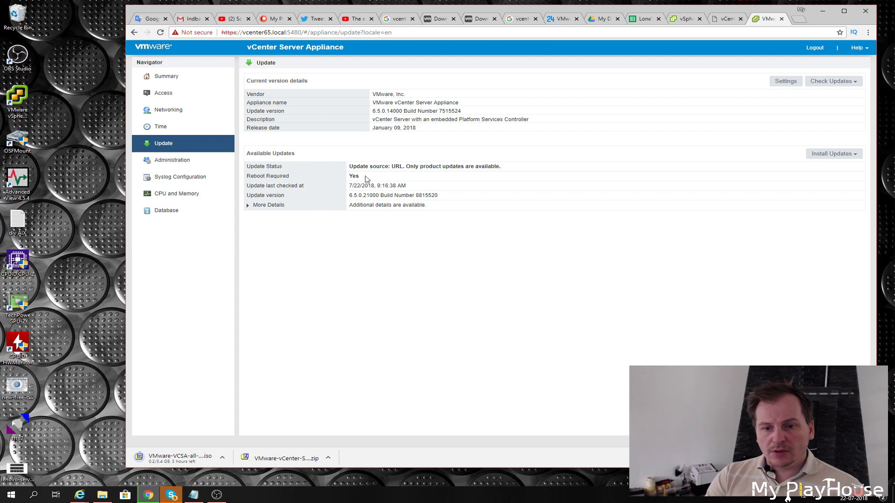
double_click(374, 128)
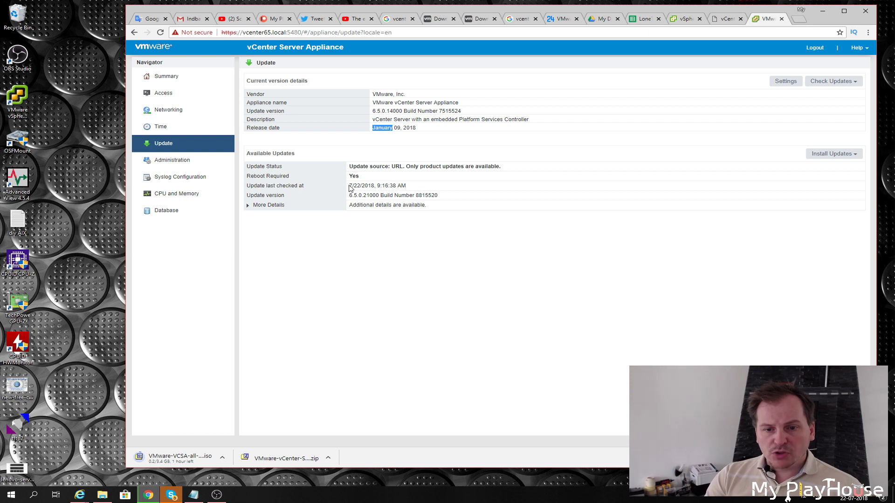
left_click_drag(349, 186, 363, 186)
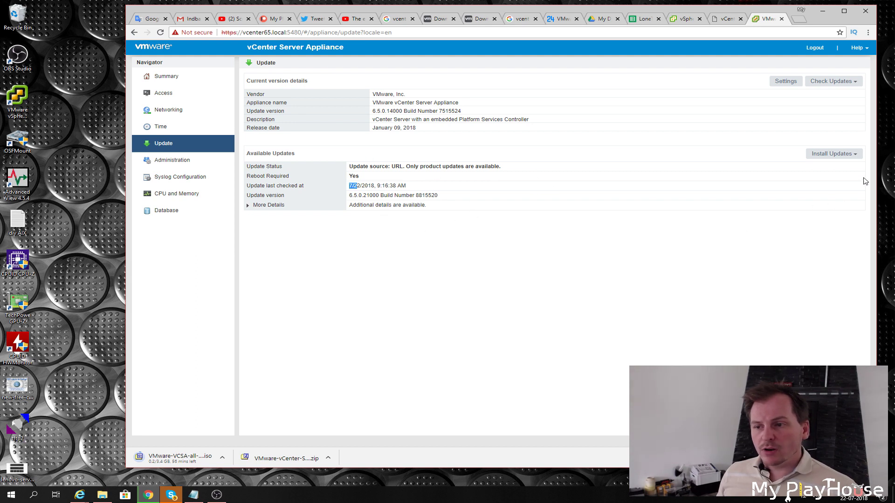
left_click(842, 156)
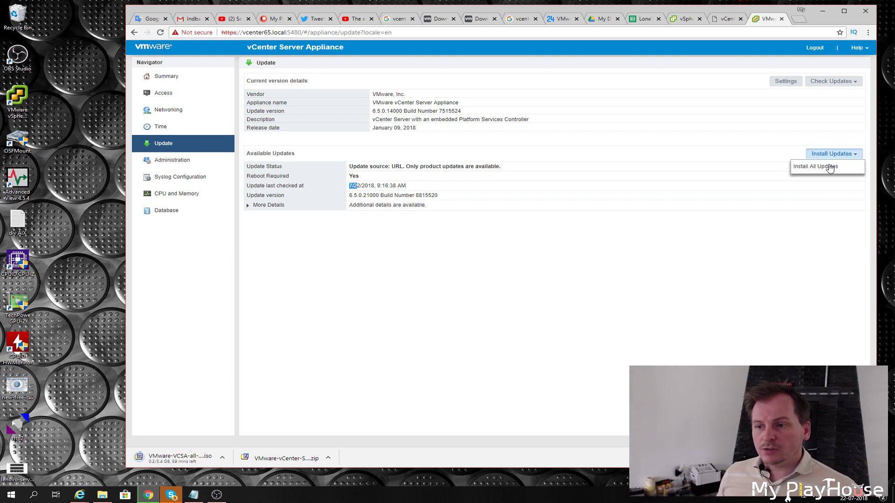
left_click(823, 166)
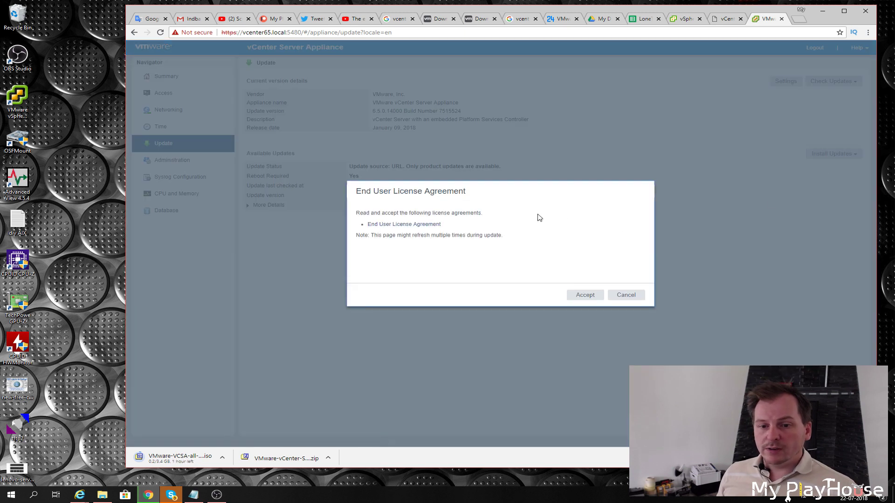
Accept the EULA, opt out of CEIP, and install the 6.5.0.21000 update to 100%.
left_click(591, 297)
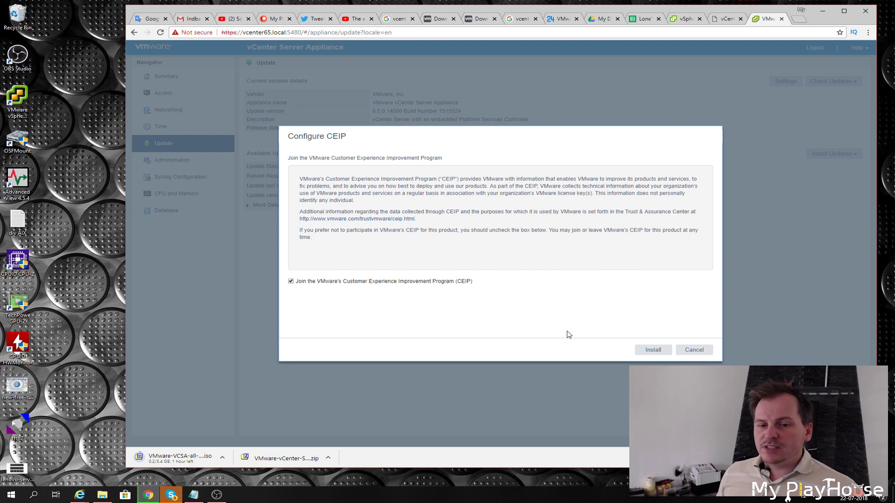
left_click(292, 282)
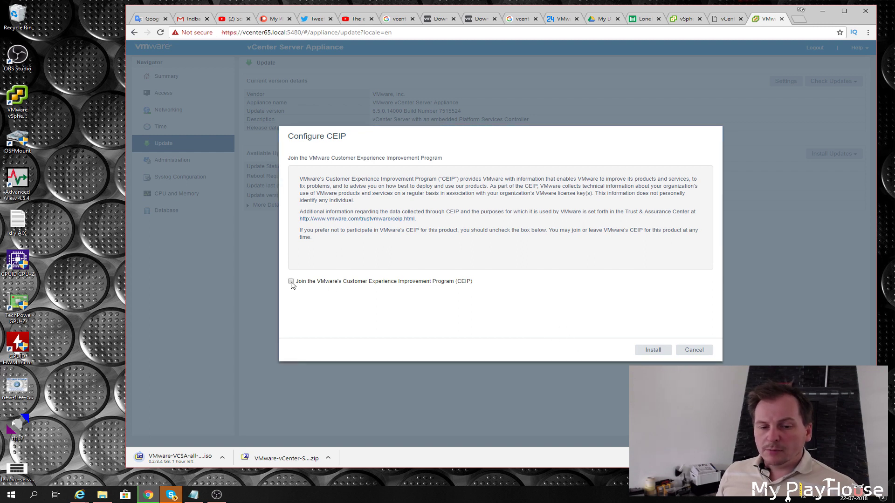
left_click(651, 350)
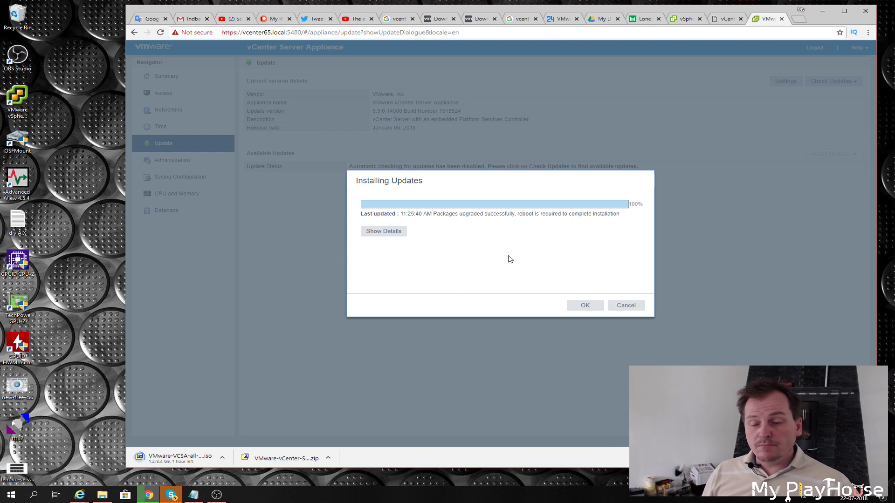
left_click(585, 307)
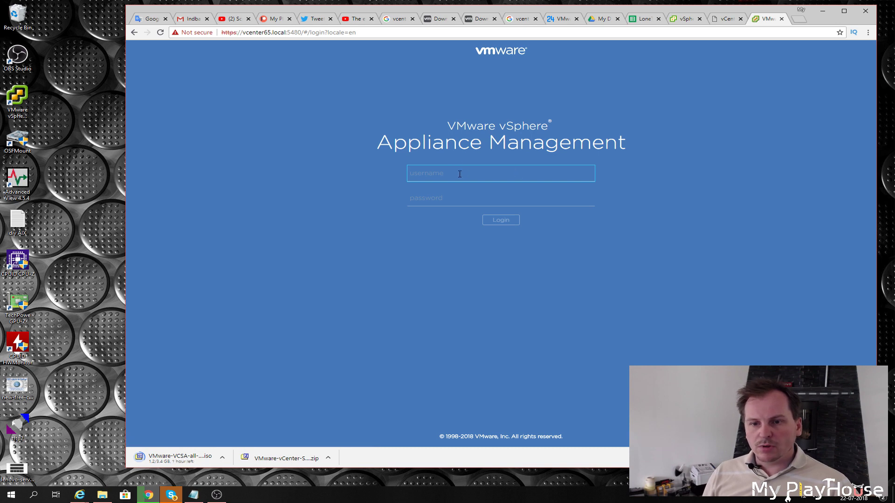
Log in as root with the appliance password and reboot the appliance to apply the update.
type("root")
key("Tab")
type("*****")
key("Return")
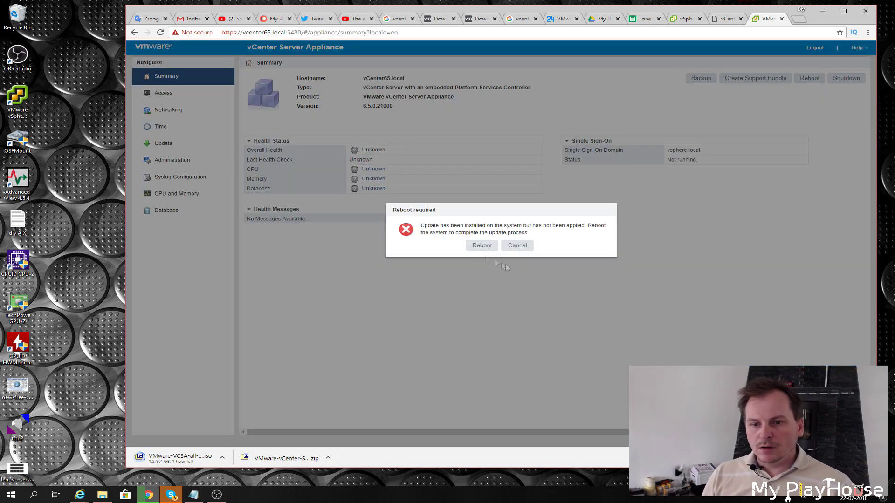
left_click(480, 246)
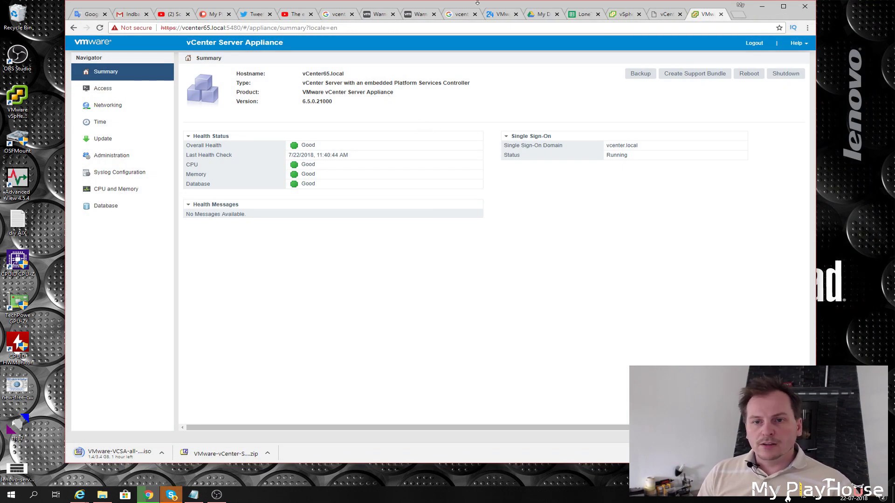
Confirm the version now reads 6.5.0.21000 and bring the Downloads folder with the finished ISO into view.
left_click_drag(474, 8, 437, 12)
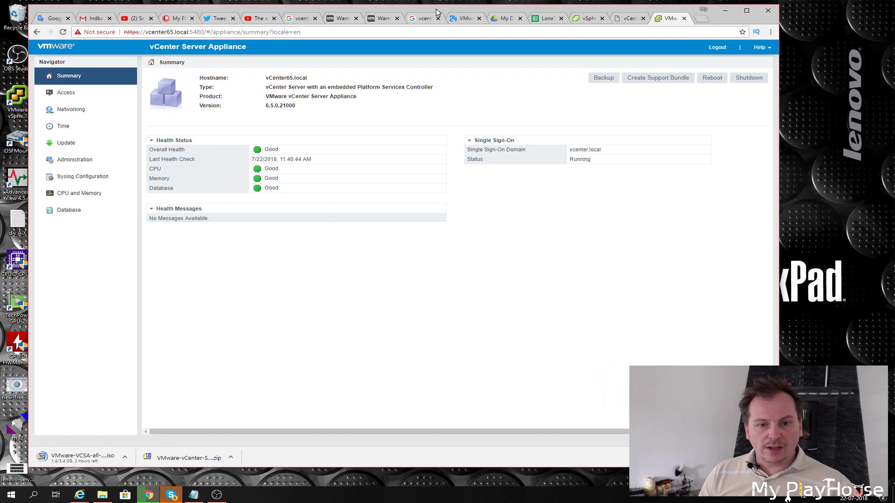
left_click_drag(265, 107, 307, 114)
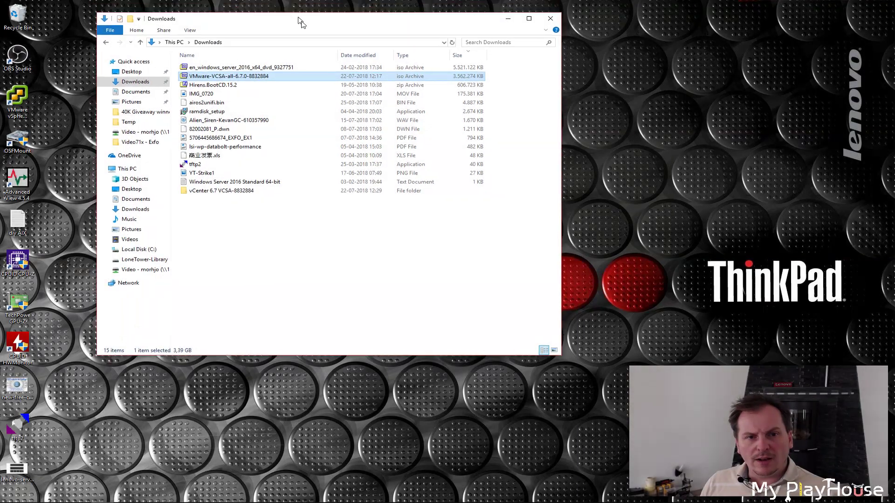
left_click_drag(298, 21, 298, 51)
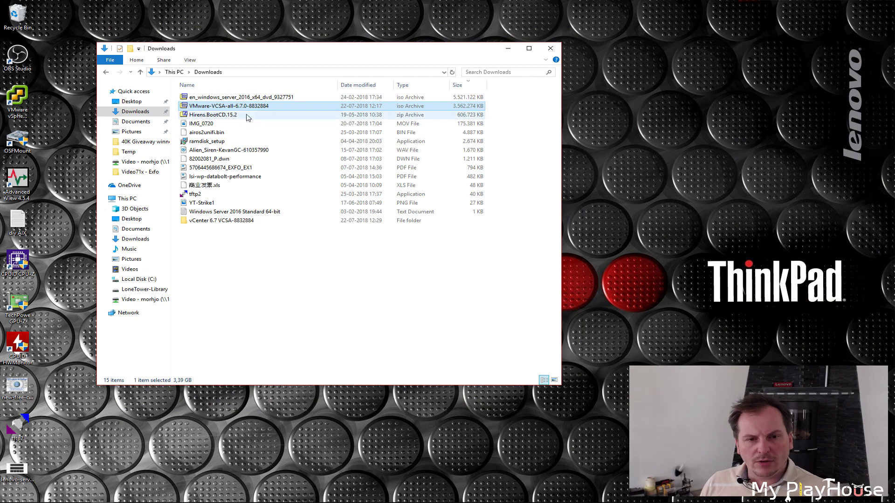
Close the 7-Zip view of the VCSA ISO contents.
left_click(217, 499)
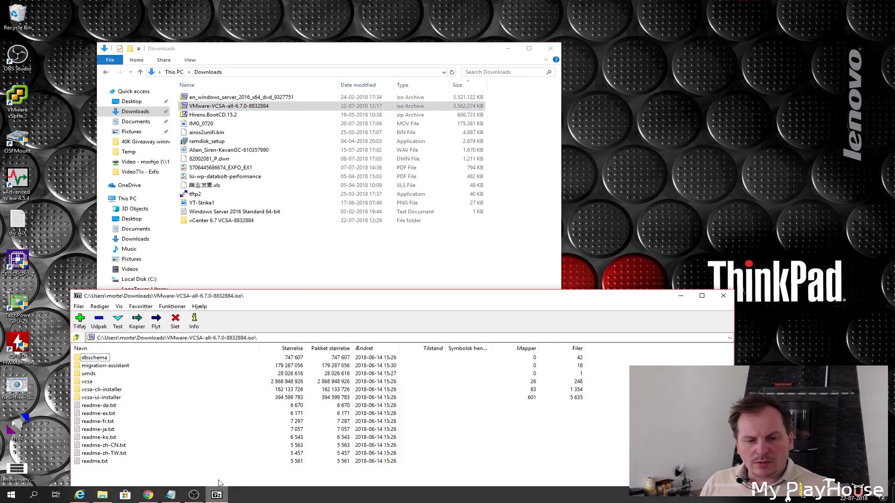
left_click_drag(302, 298, 295, 165)
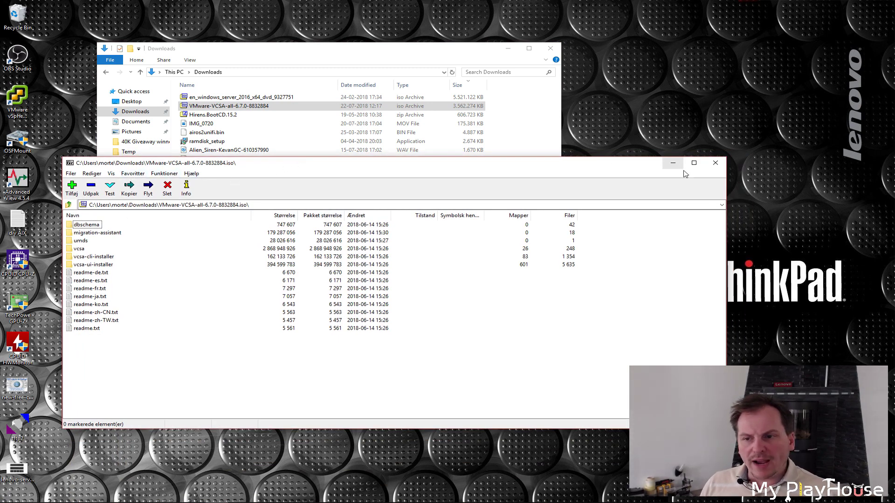
left_click(716, 162)
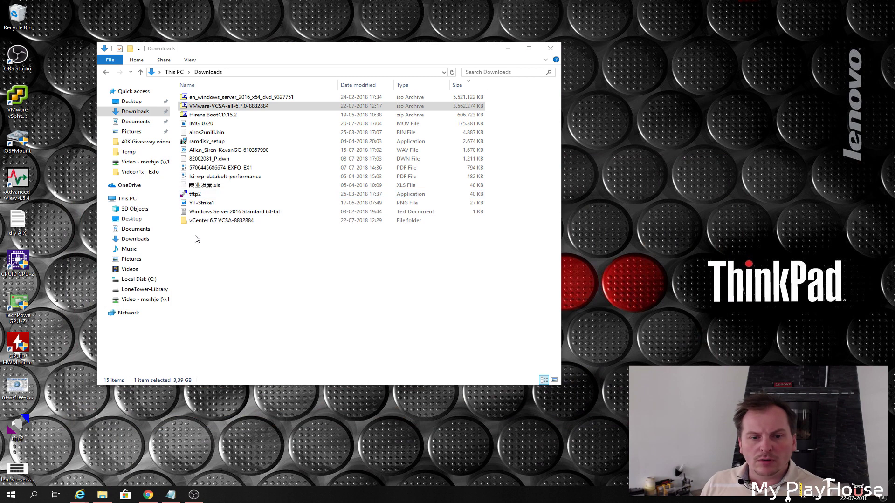
Open vCenter 6.7 VCSA-8832884 > vcsa-ui-installer > win32 and launch installer.exe.
left_click(207, 223)
double_click(213, 223)
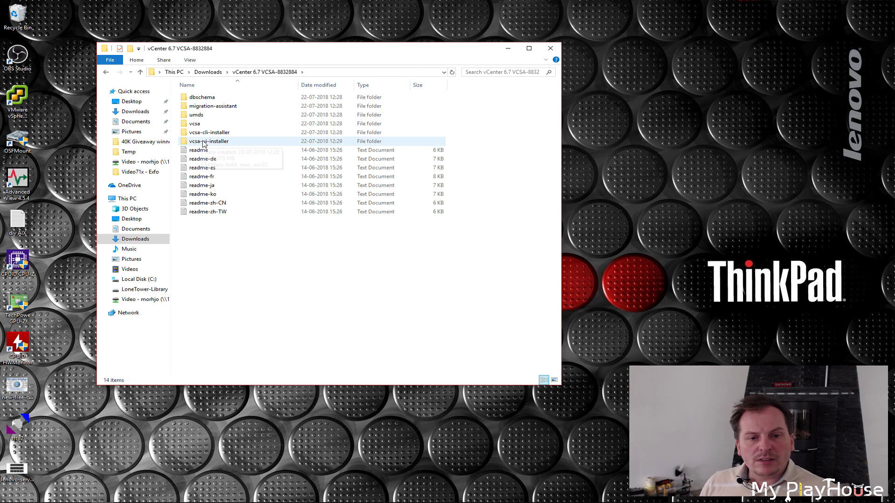
mouse_move(218, 145)
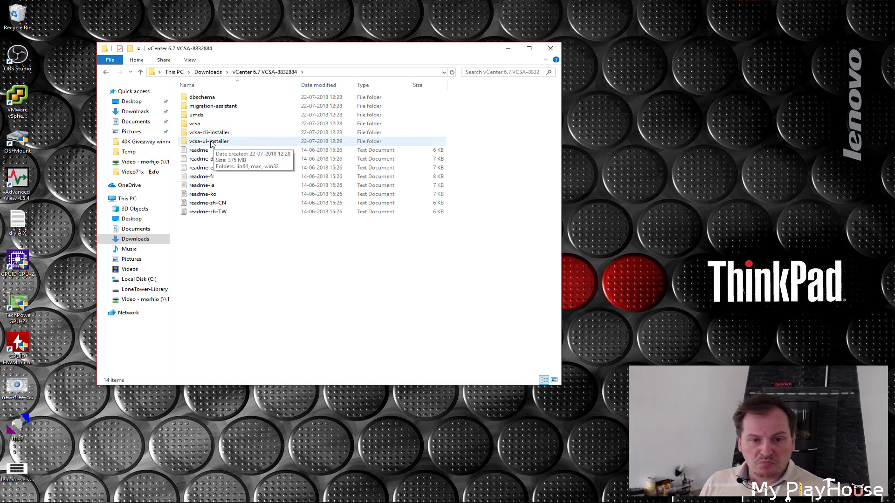
double_click(211, 143)
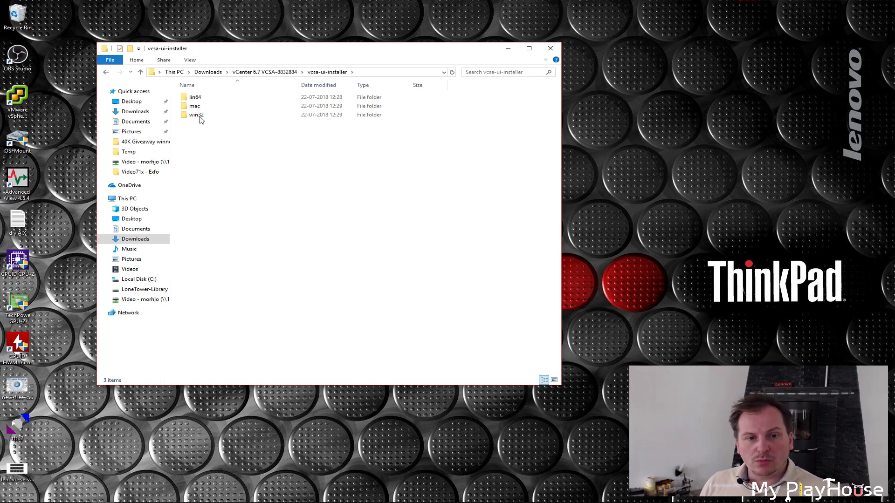
mouse_move(196, 118)
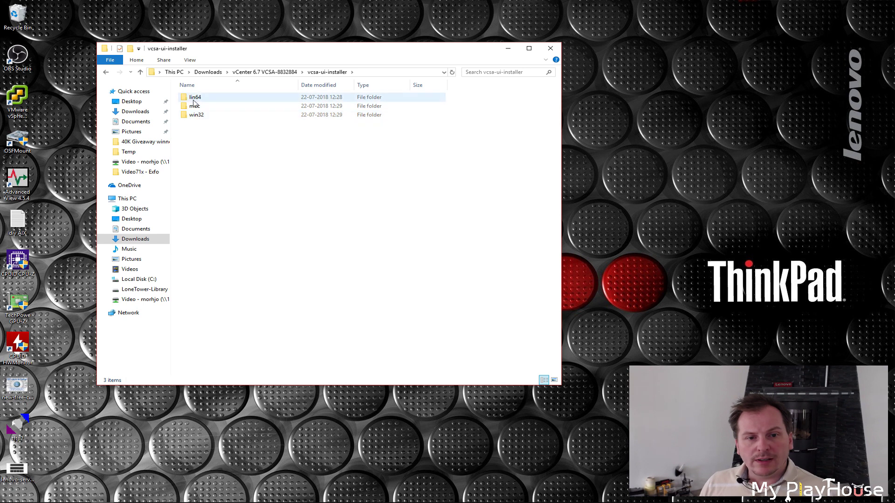
double_click(197, 114)
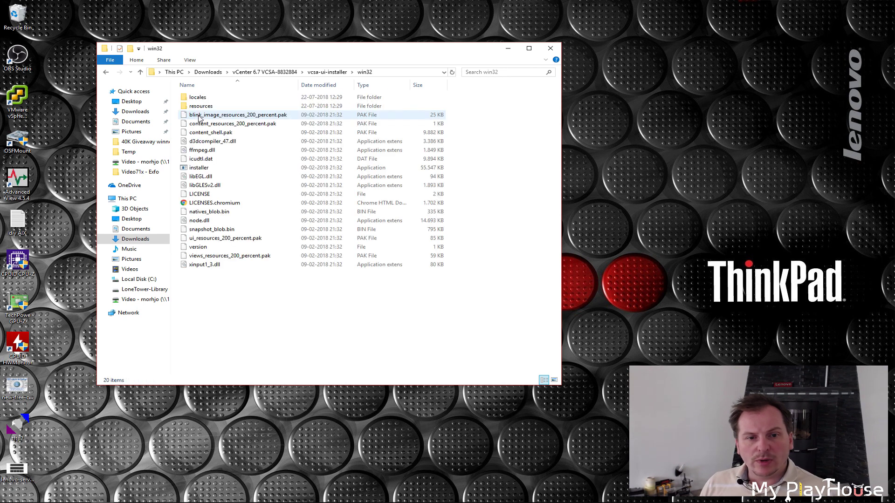
double_click(199, 168)
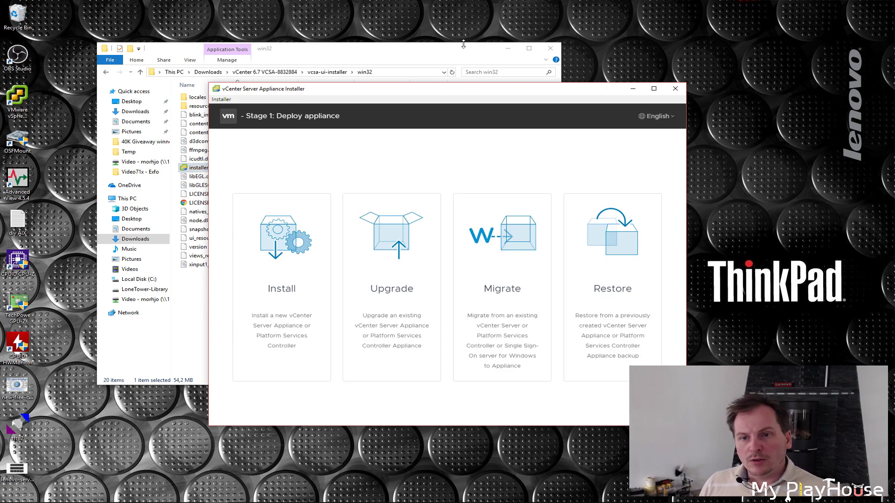
Choose Upgrade, pass the Introduction, and accept the license to reach Connect to source appliance.
left_click(509, 48)
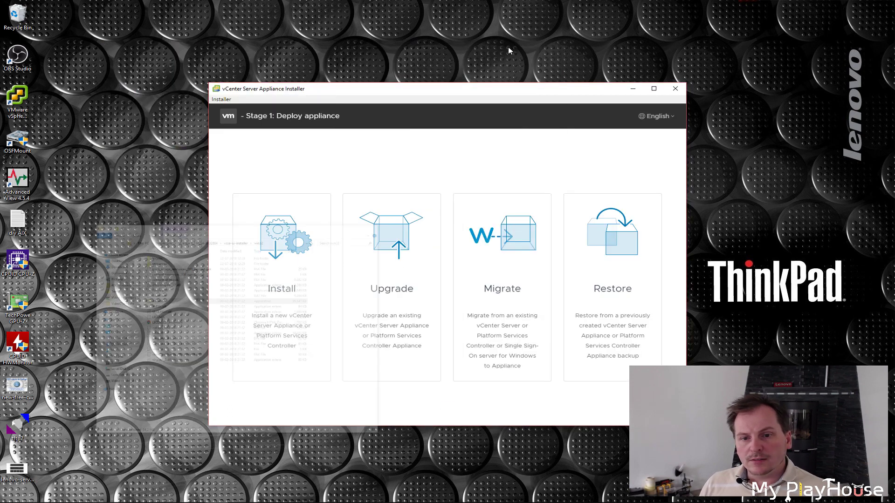
left_click_drag(513, 94, 453, 49)
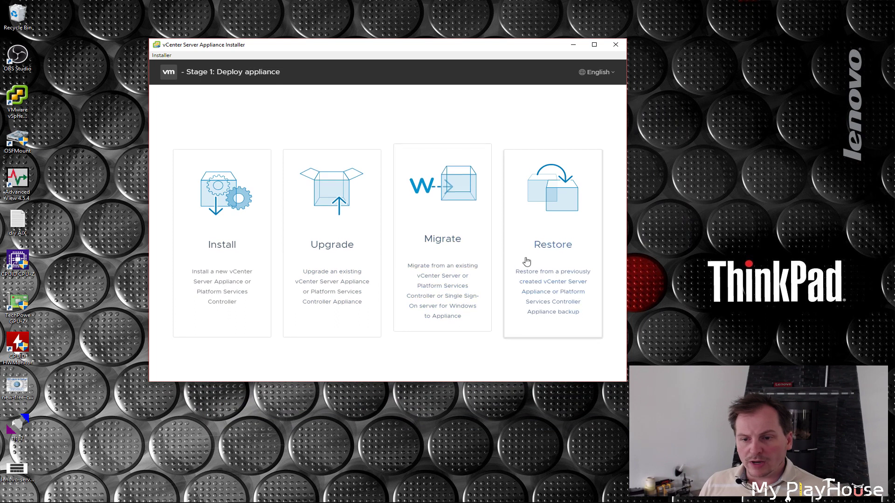
left_click(332, 202)
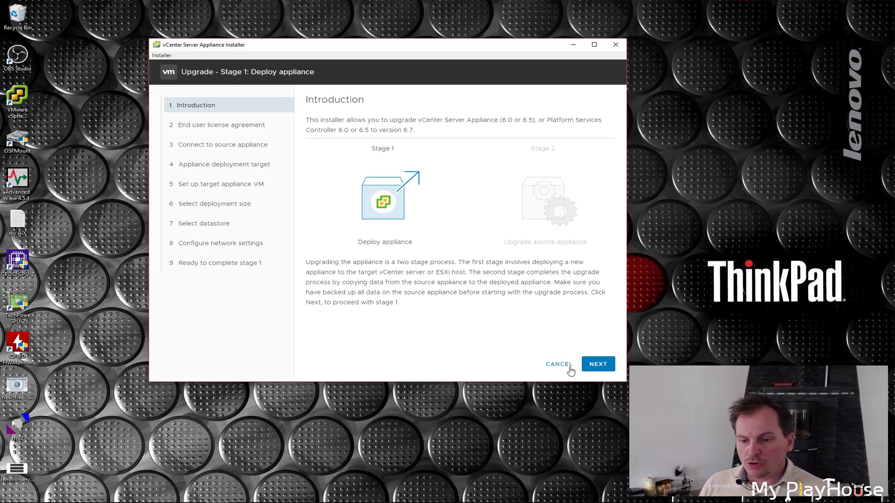
left_click(598, 365)
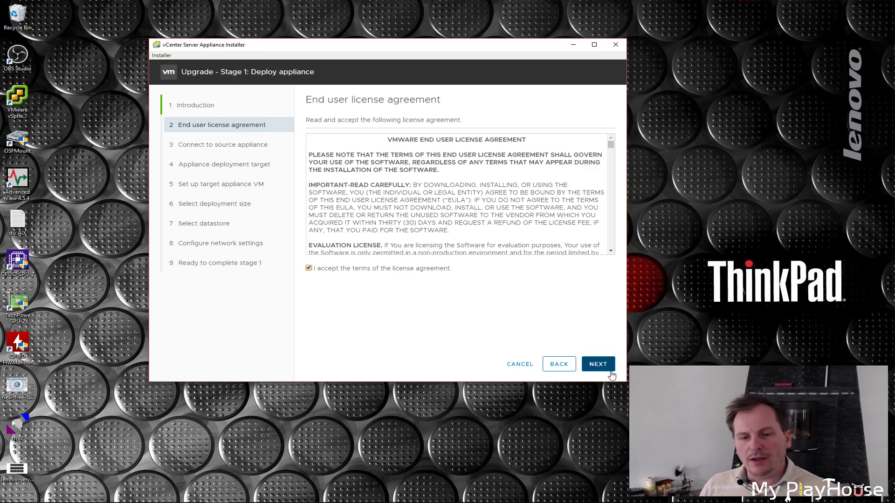
left_click(598, 368)
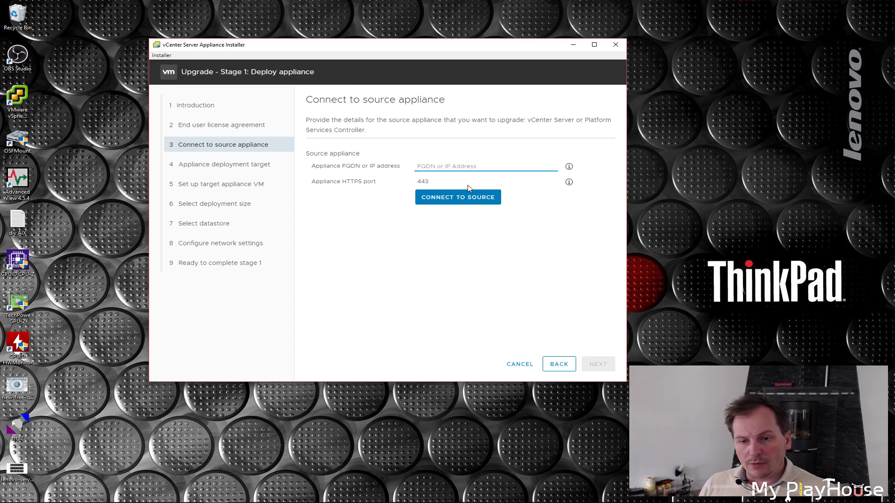
Enter source appliance vCenter65.local with its SSO credentials.
type("vCenter65.local")
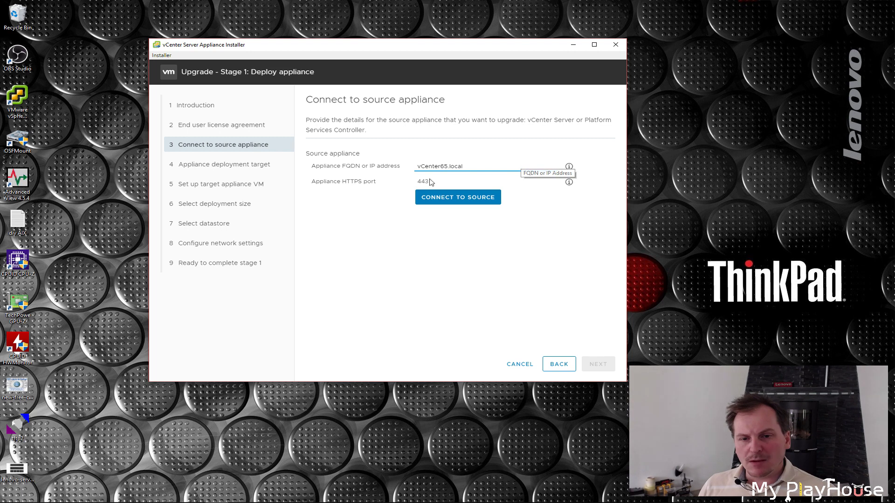
left_click(454, 202)
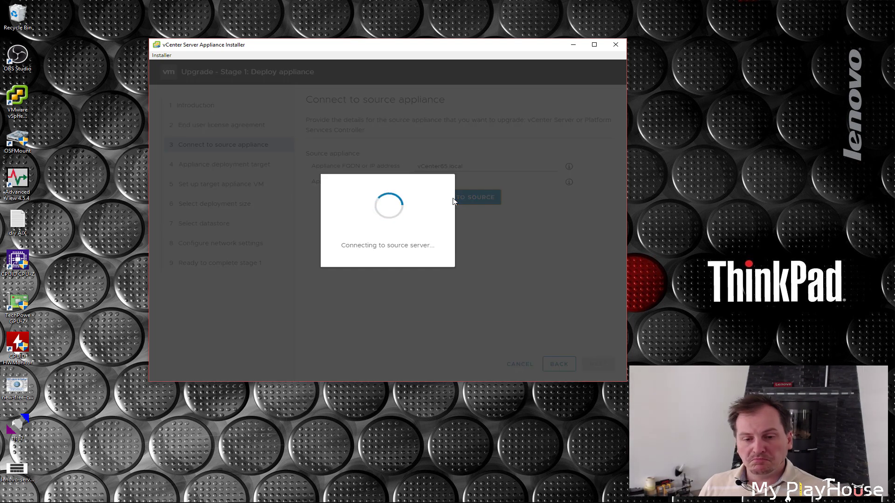
left_click(553, 172)
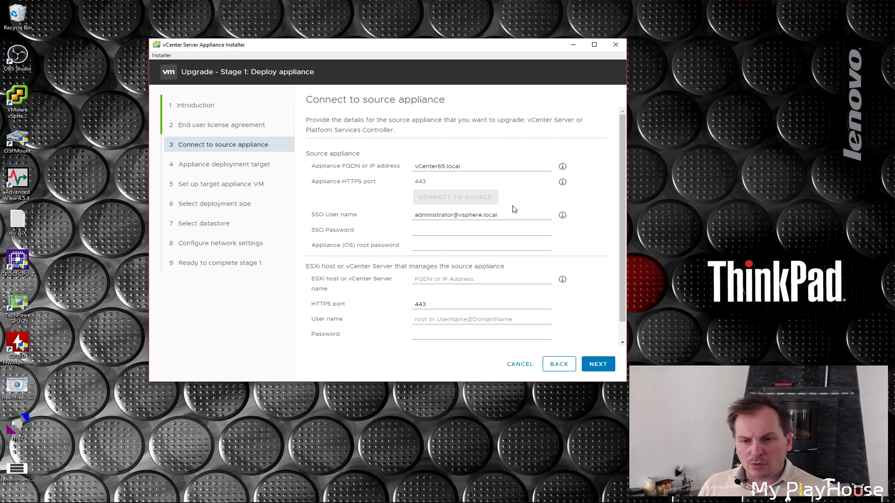
left_click(432, 229)
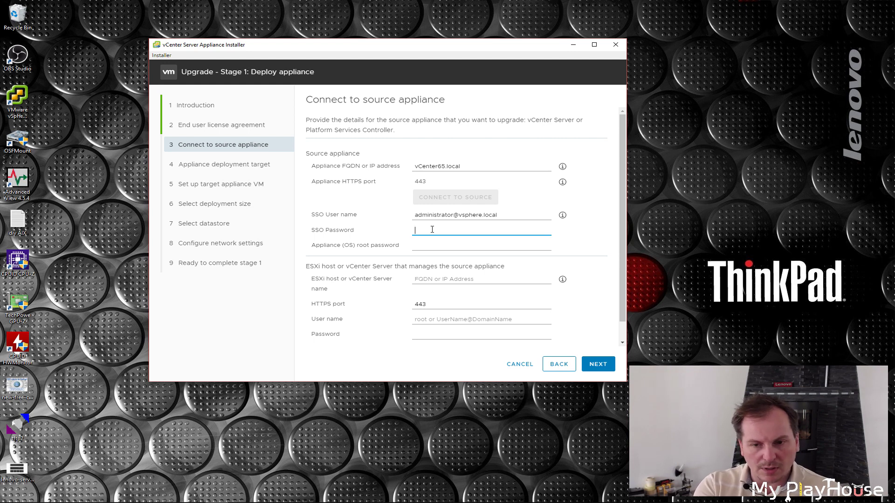
type("Adm")
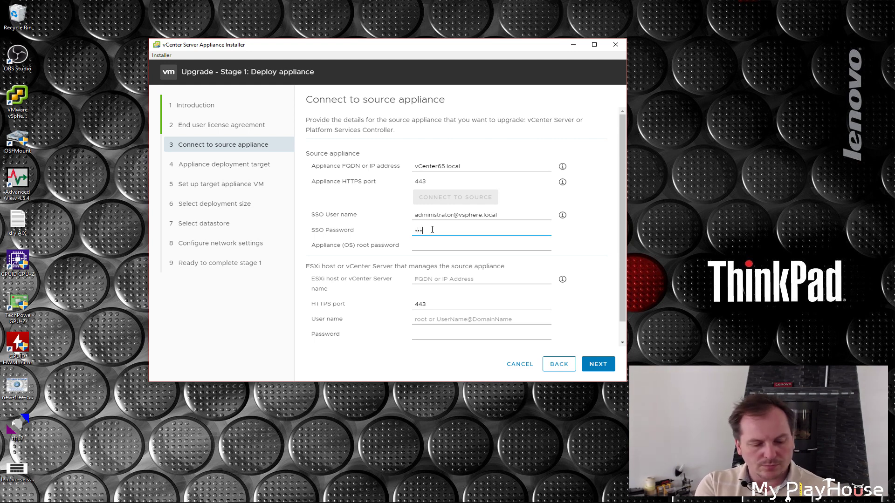
type("inistrator")
left_click(435, 246)
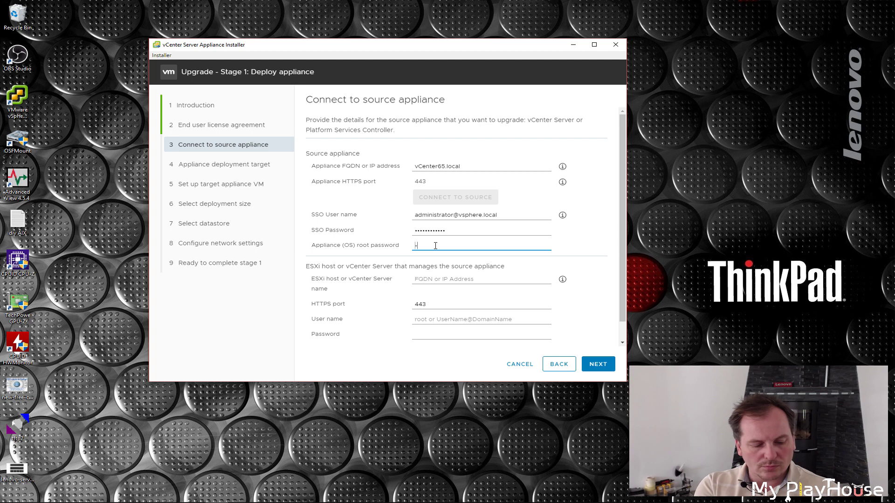
type("Administrator")
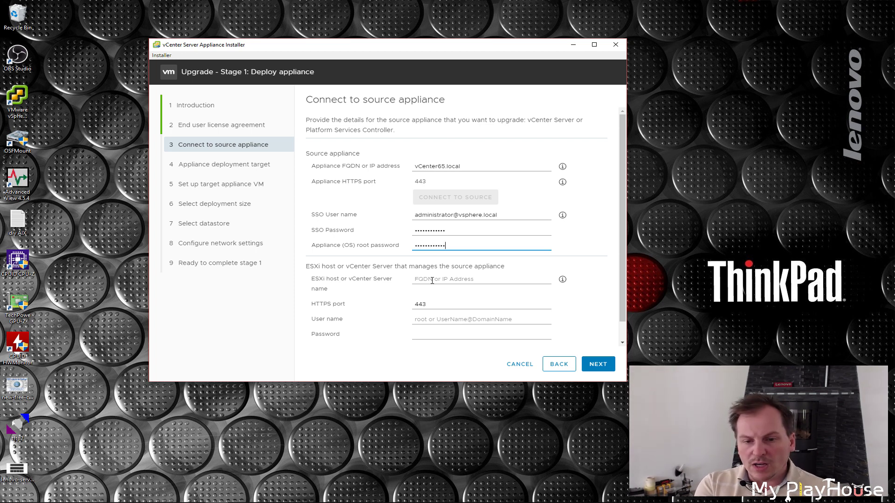
Enter managing ESXi host 192.168.1.227 with user root, then copy the host address.
left_click(422, 279)
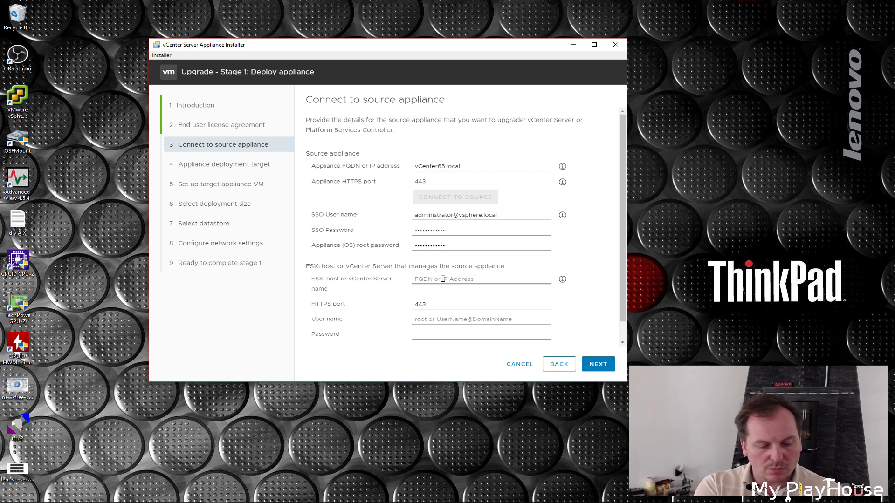
type("192")
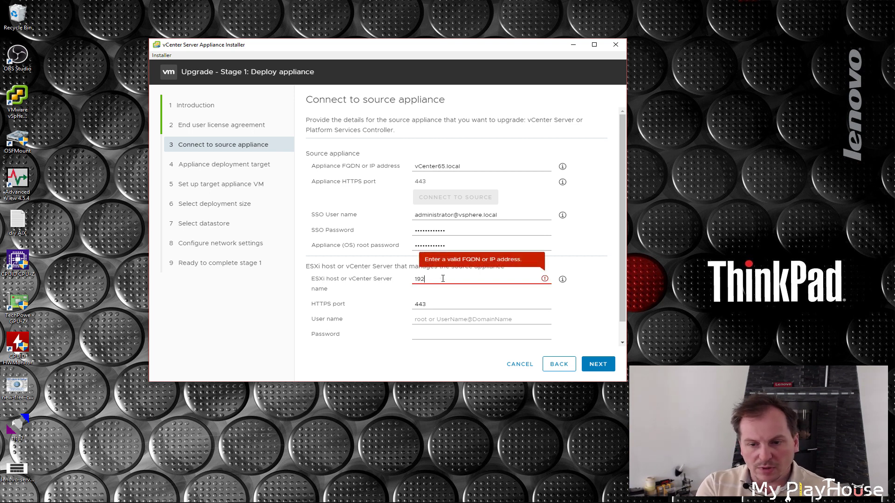
type(".168.1.227")
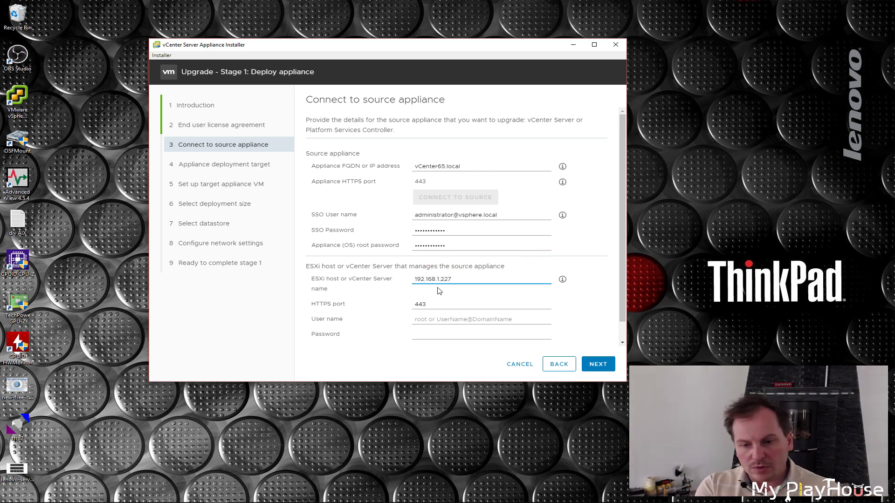
left_click(422, 321)
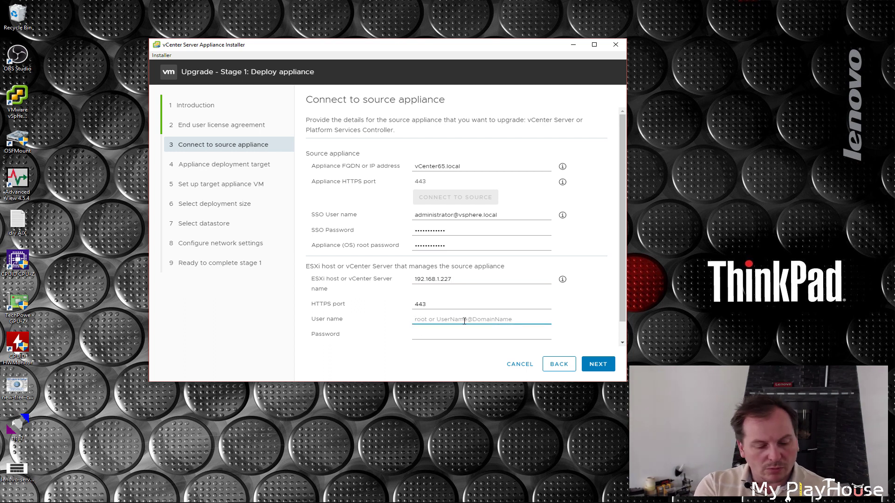
type("root")
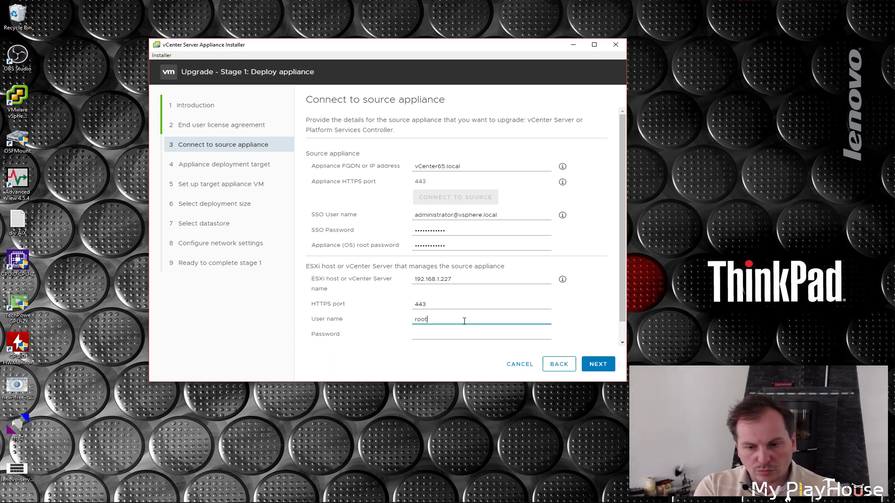
double_click(414, 279)
key("ctrl+c")
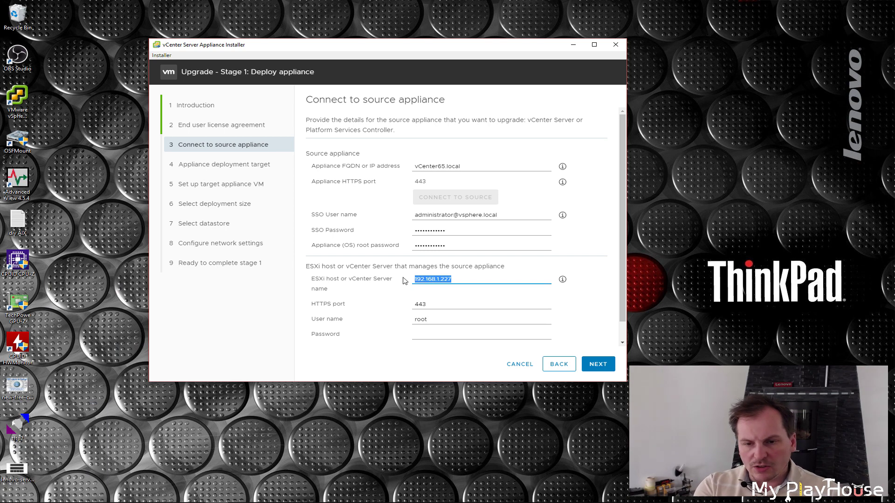
Load ESXi host 192.168.1.227 in a new Chrome tab, bypassing the certificate warning.
left_click(137, 495)
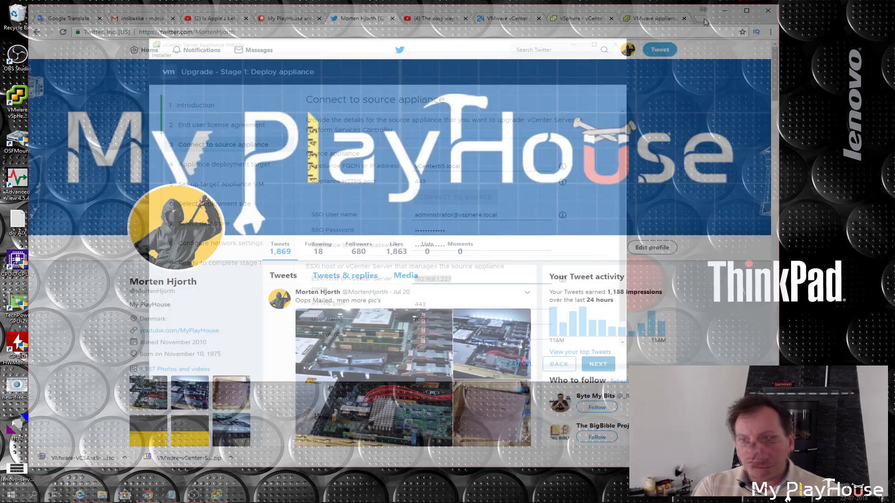
left_click(702, 20)
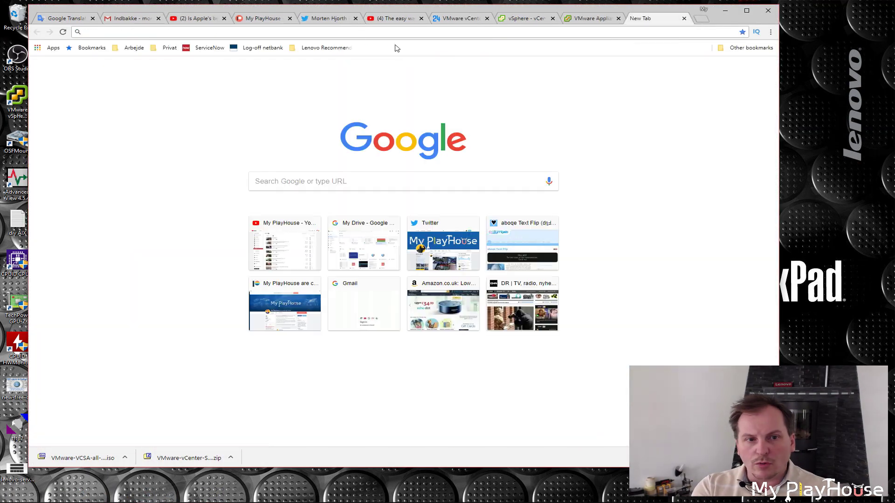
key("ctrl+v")
key("Return")
left_click(279, 260)
left_click(303, 325)
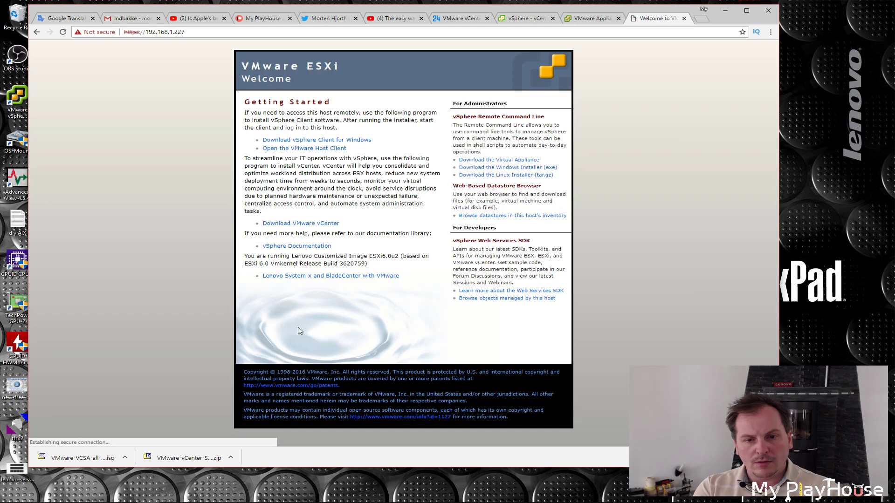
Log in to the ESXi Host Client as root, then close the tab and return to the installer.
left_click(298, 148)
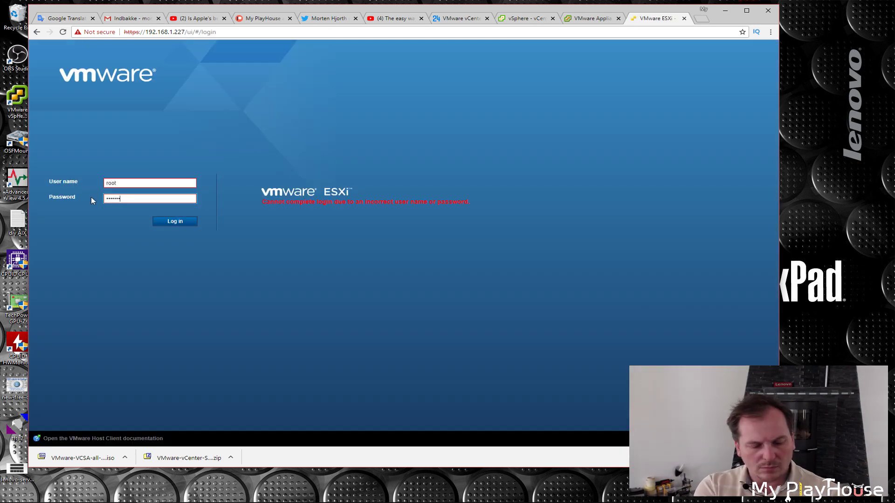
left_click(175, 222)
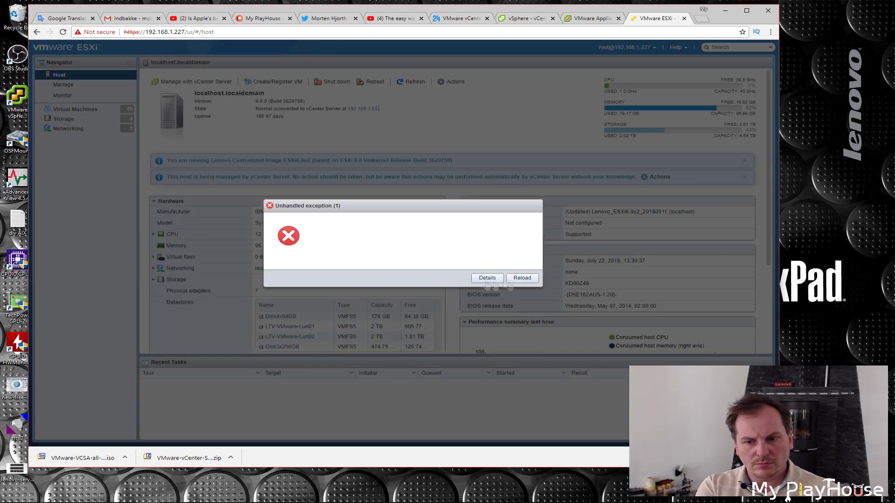
left_click(522, 277)
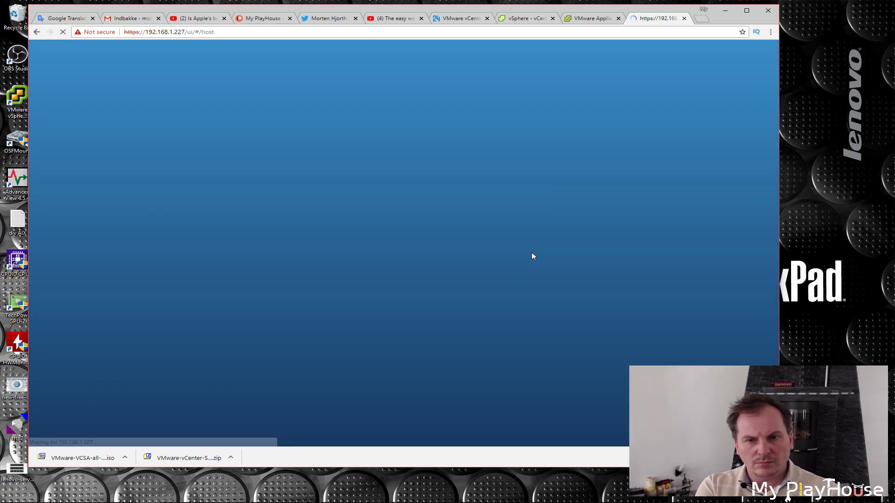
left_click(684, 18)
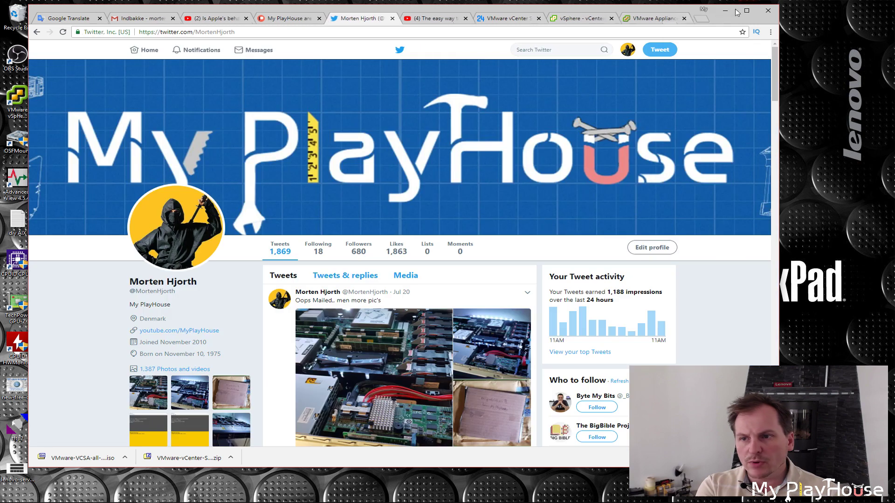
left_click(725, 10)
Enter the ESXi host password, accept the source certificate, and resubmit with the SSO user on vcenter.local.
left_click(422, 331)
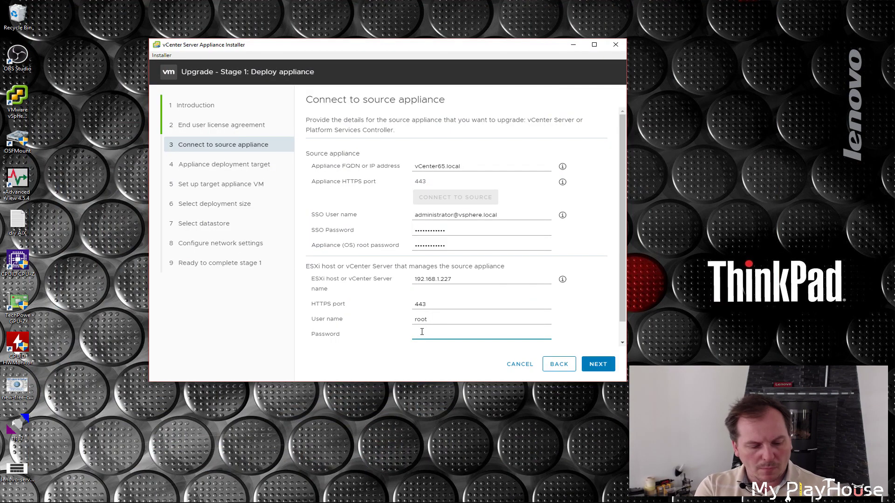
left_click(601, 366)
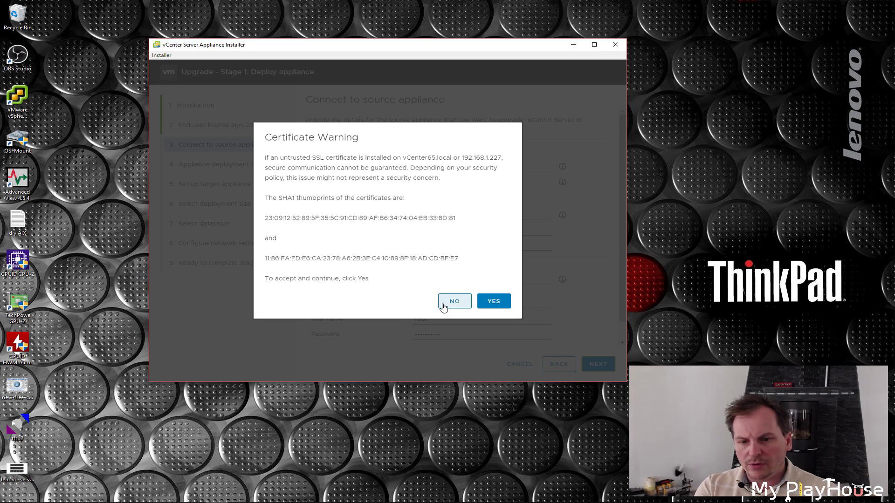
left_click(494, 301)
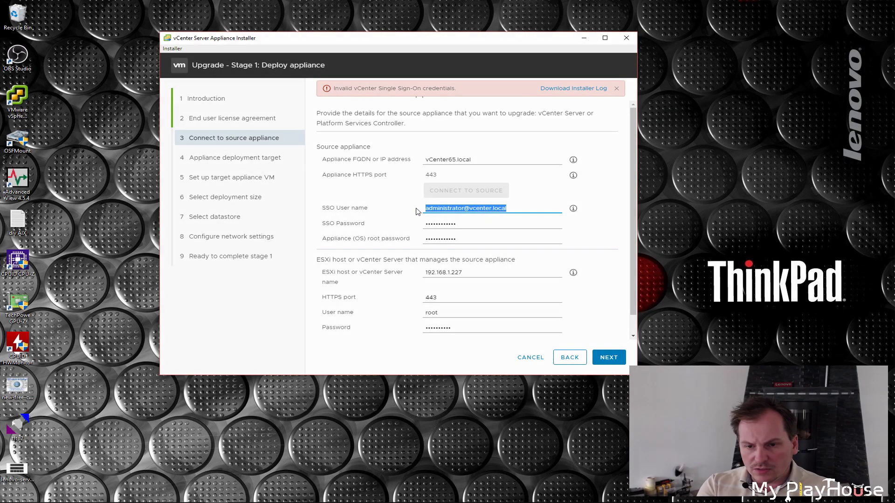
left_click(522, 210)
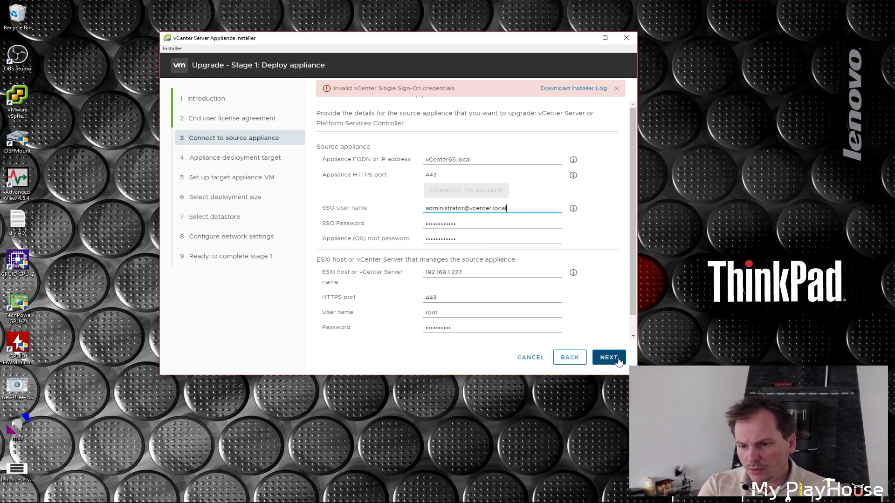
left_click(611, 357)
Accept the certificates and set ESXi host 192.168.1.227 with user root and its password as deployment target.
left_click(505, 297)
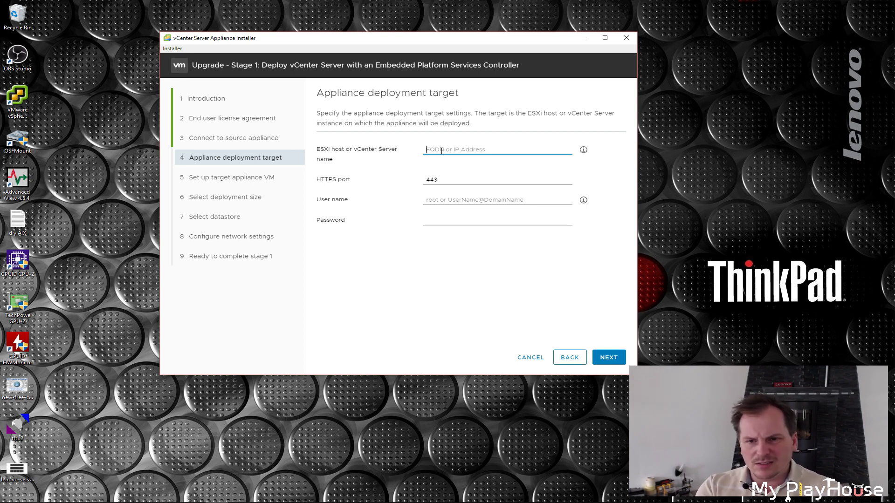
type("192.168.1.227")
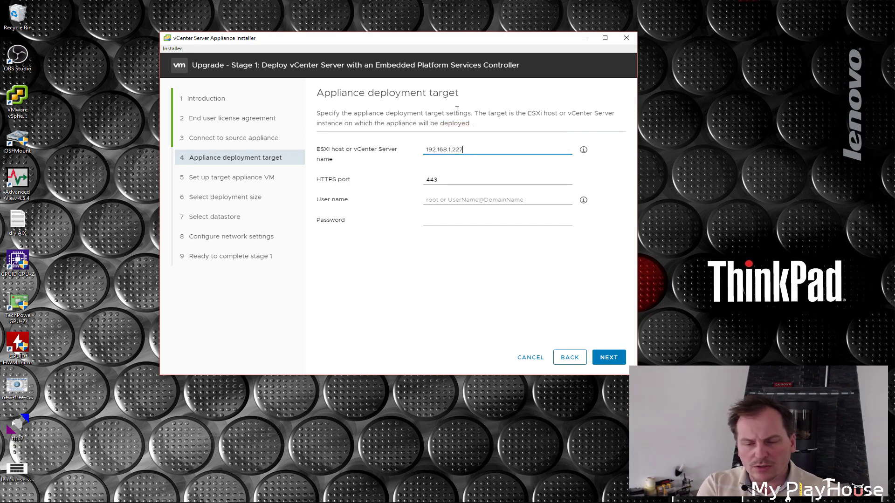
left_click(503, 200)
type("root")
left_click(456, 225)
type("******")
key("Return")
left_click(505, 276)
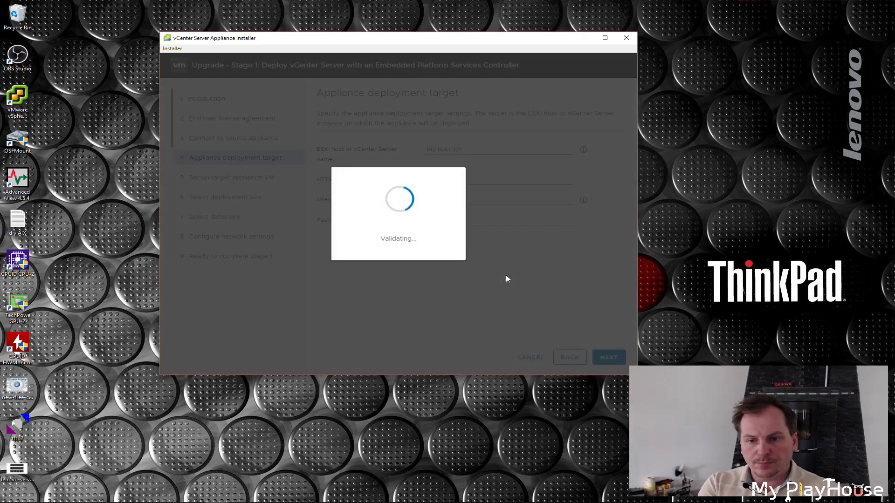
triple_click(417, 139)
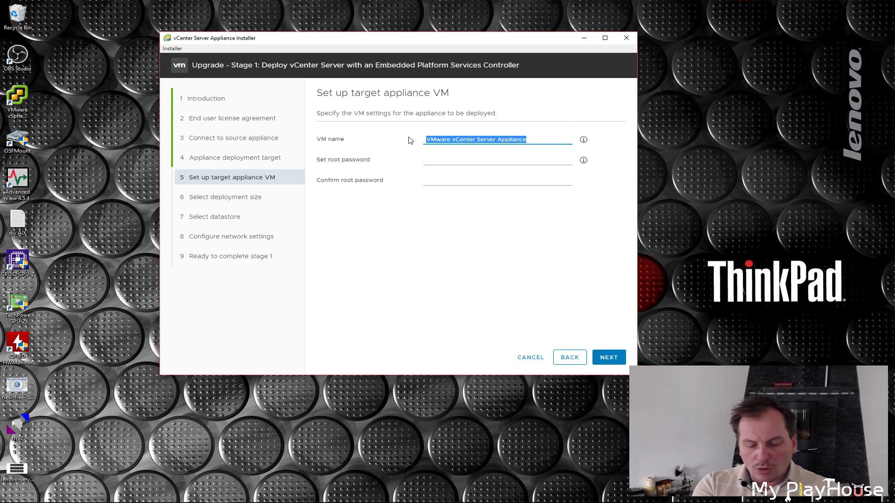
Name the appliance VM vCenter6.7 and enter the root password and its confirmation.
type("vCenter6.5")
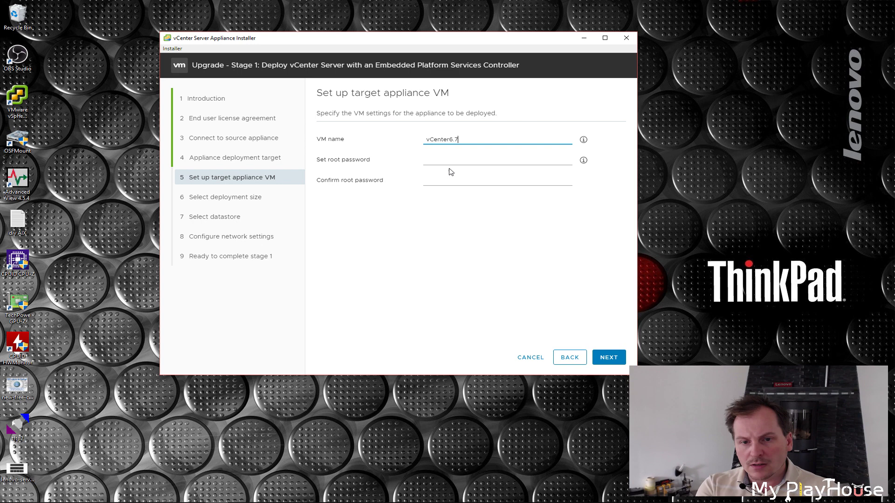
left_click(436, 158)
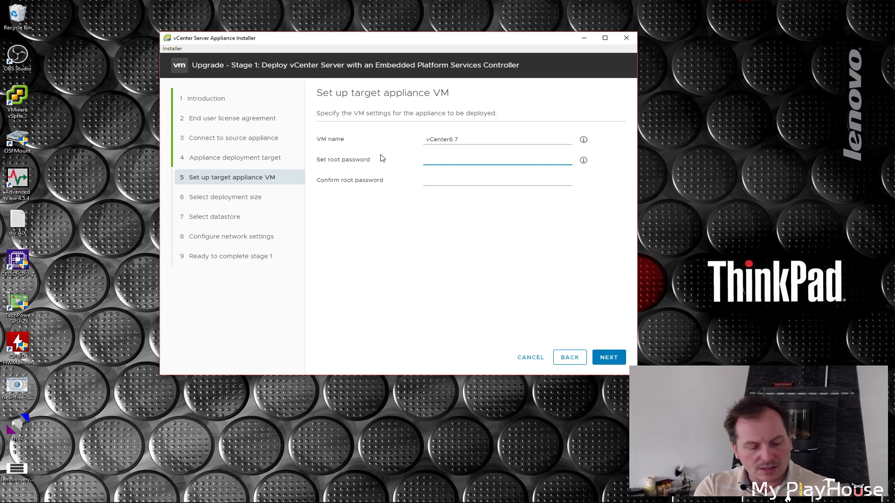
type("••••••••••••")
left_click(436, 180)
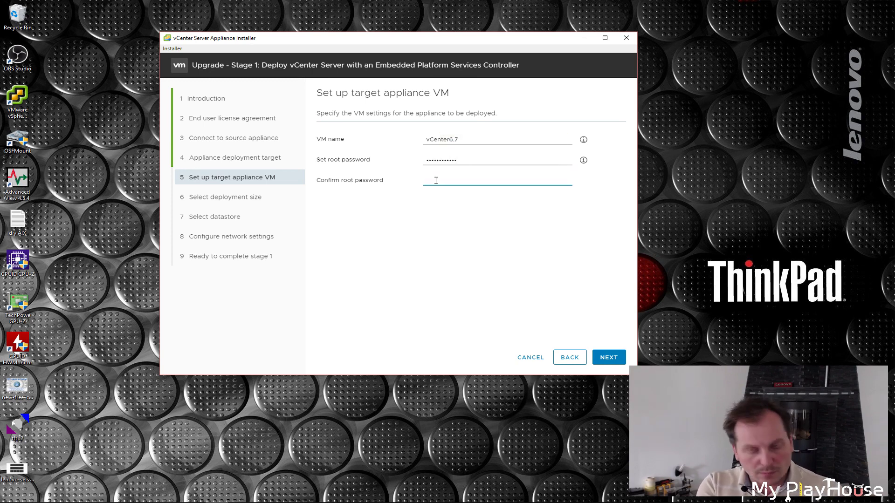
type("••••••••••••")
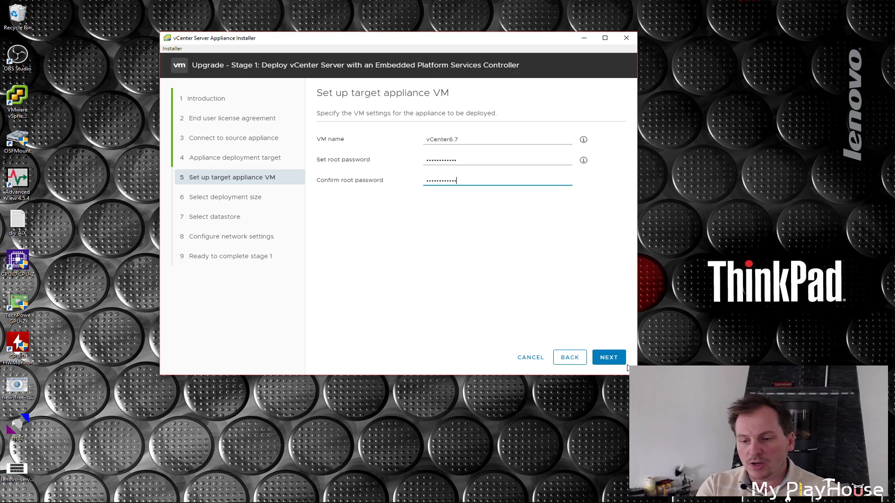
Keep the Tiny deployment size with Default storage and continue to datastore selection.
left_click(608, 359)
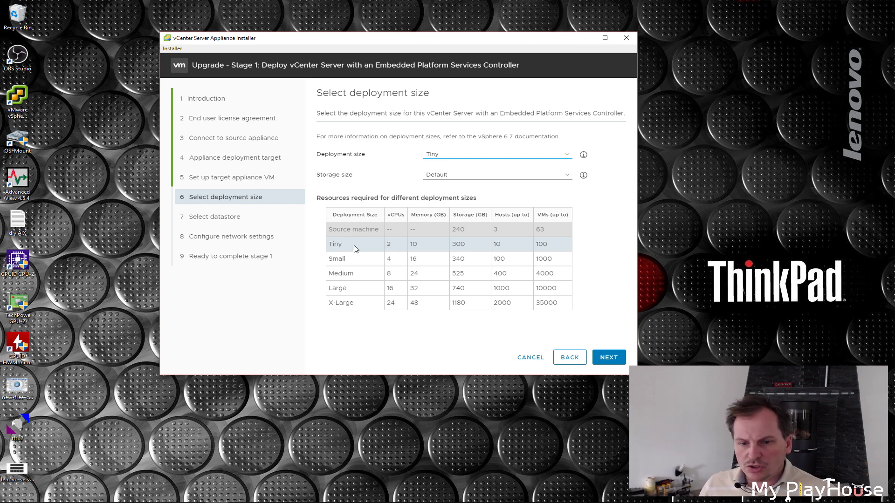
left_click(609, 357)
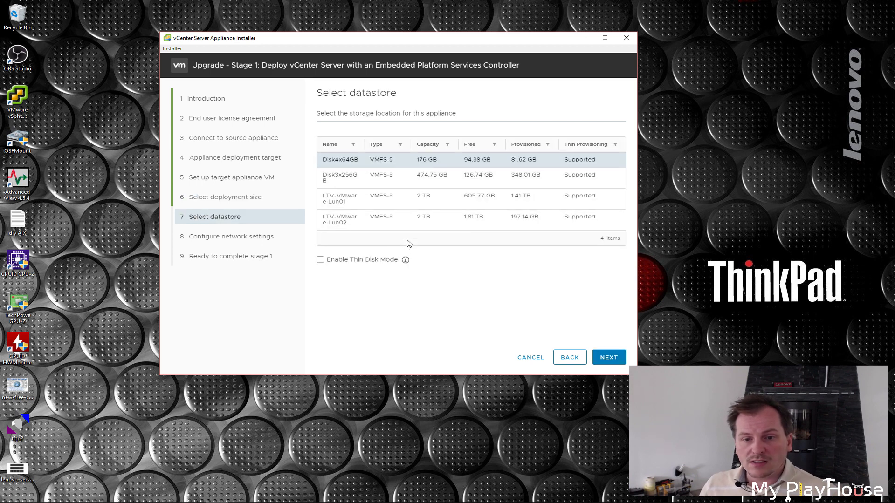
Place the appliance on datastore Disk3x256GB with Thin Disk Mode enabled.
left_click(340, 175)
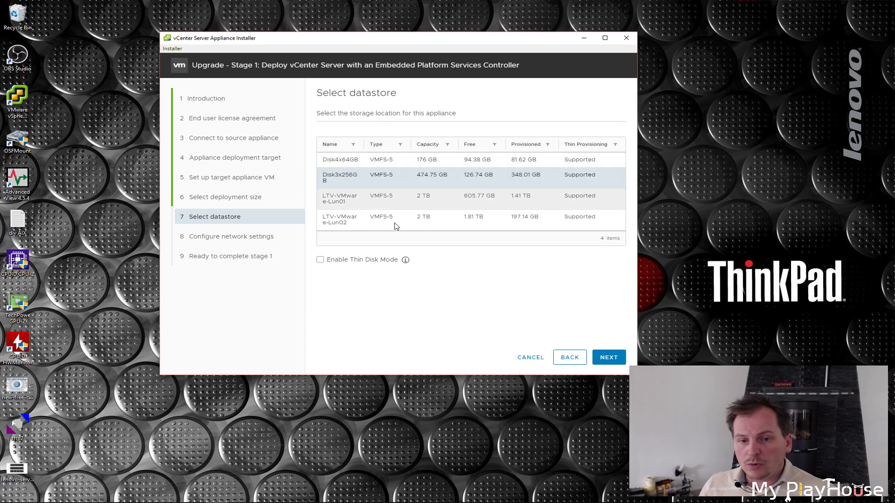
left_click(610, 360)
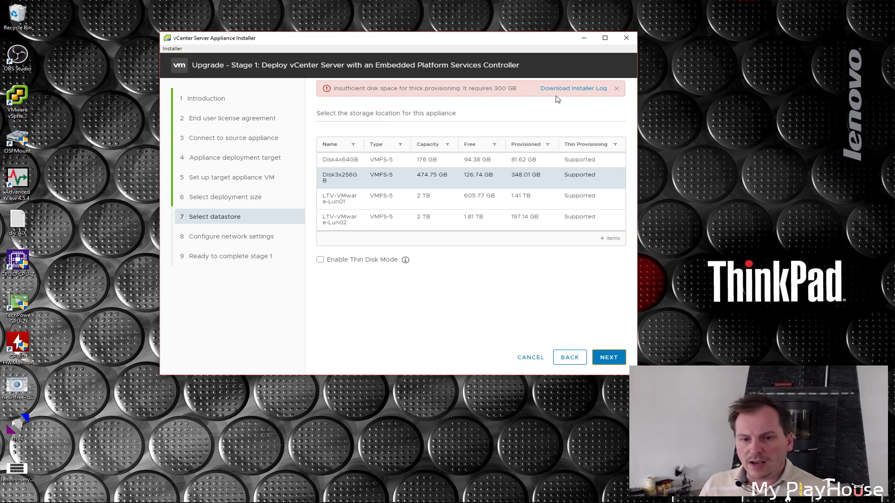
key("Tab")
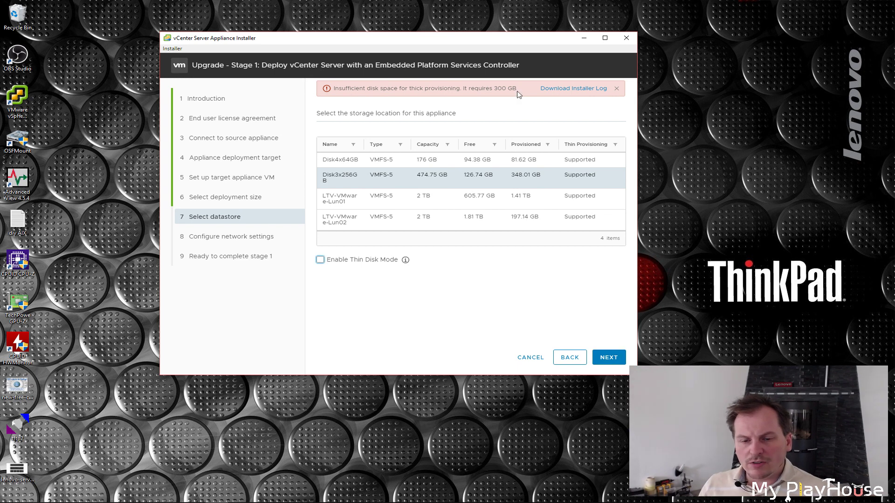
left_click(320, 261)
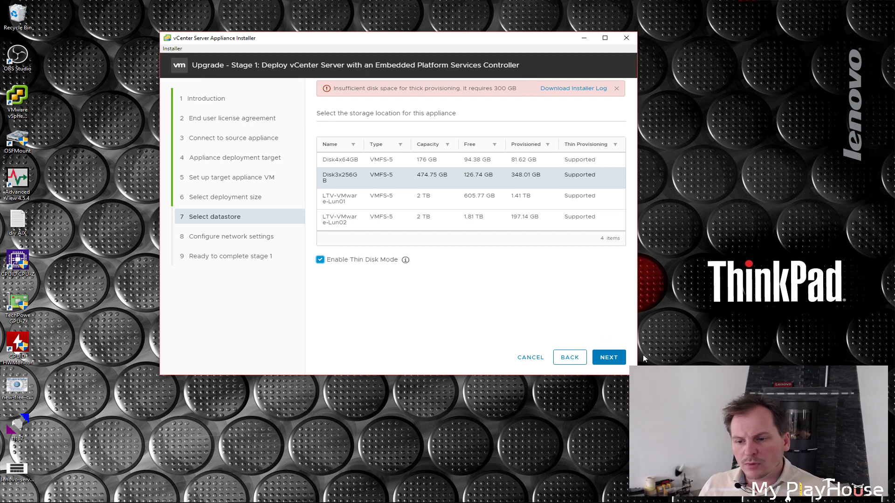
left_click(609, 358)
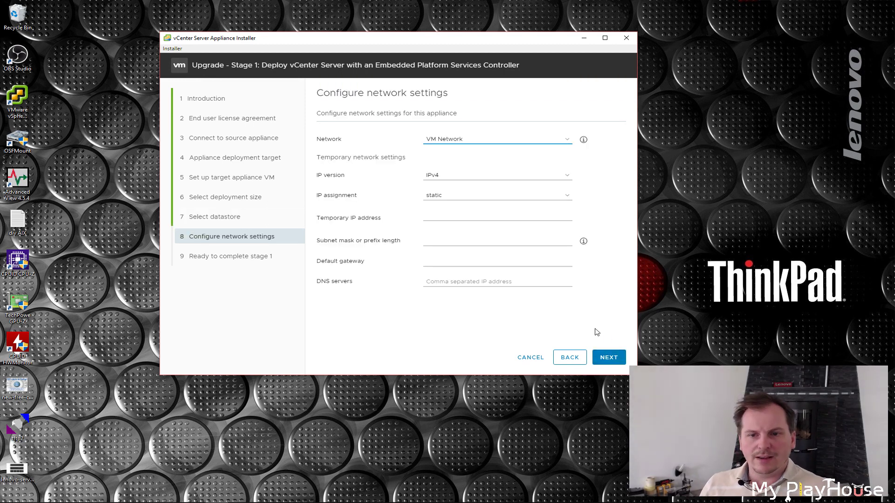
Enter temporary IP address 192.168.1.66 with subnet prefix length 24.
left_click(434, 142)
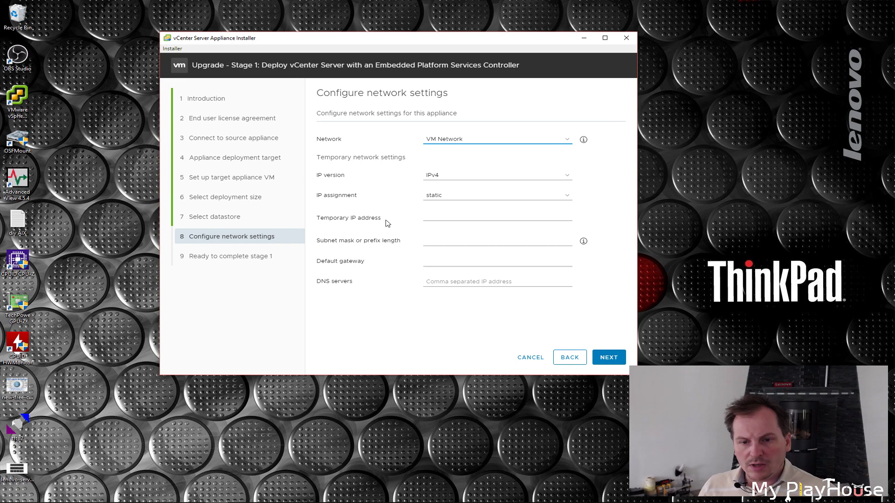
left_click(440, 217)
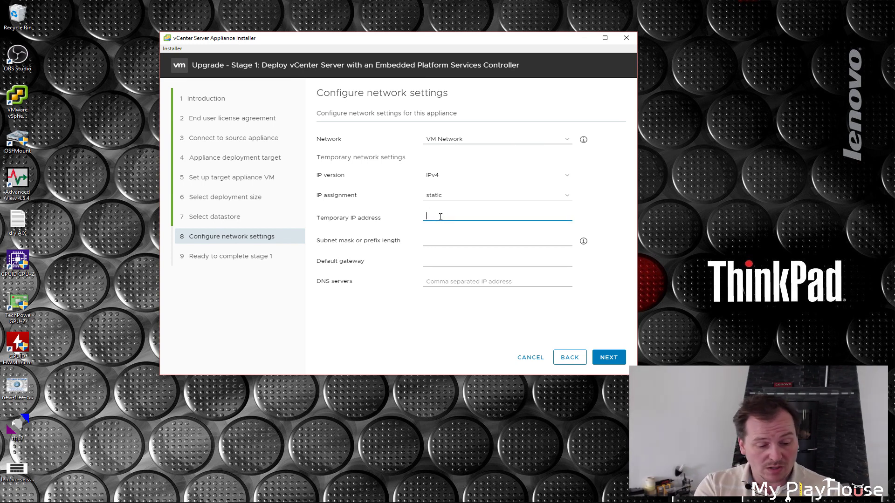
type("192.168.1")
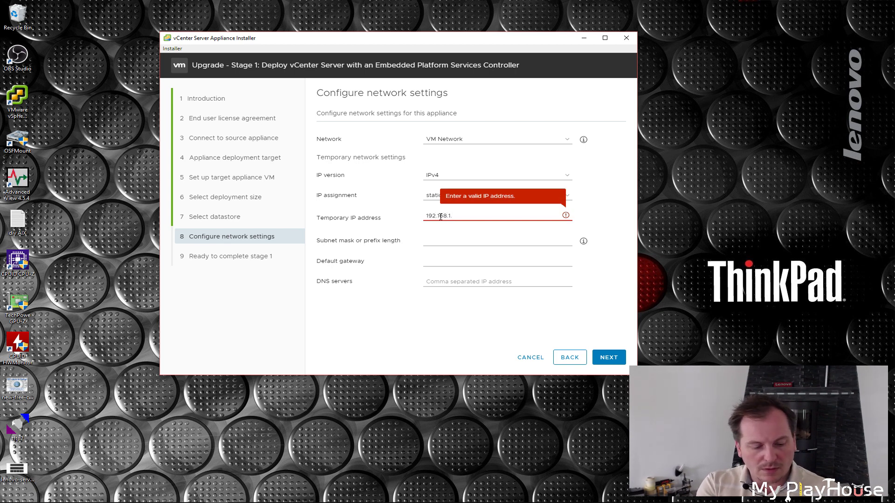
type(".66")
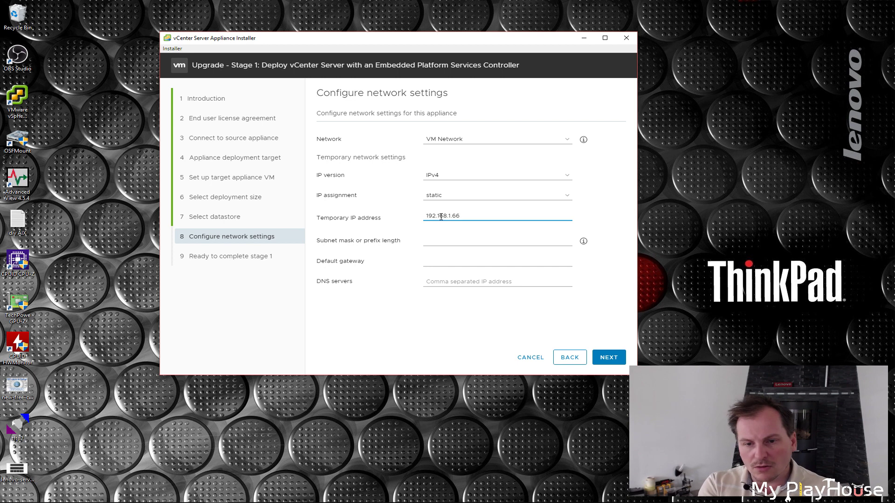
left_click(435, 240)
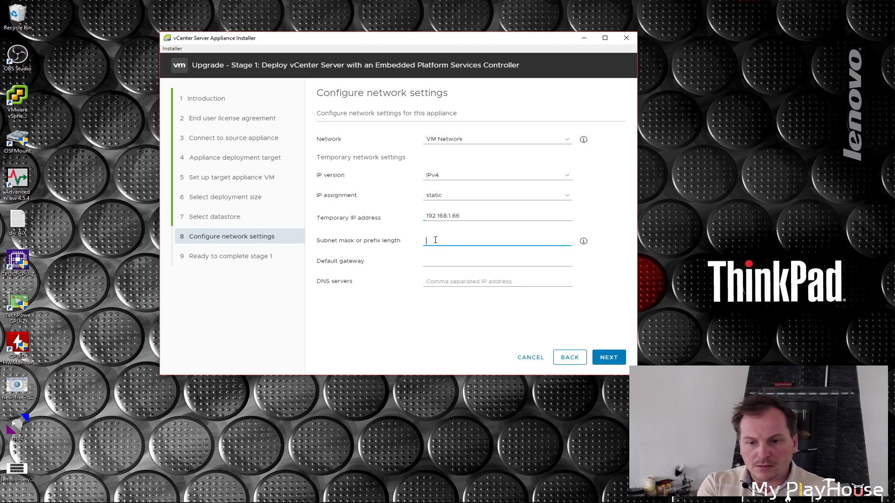
type("2")
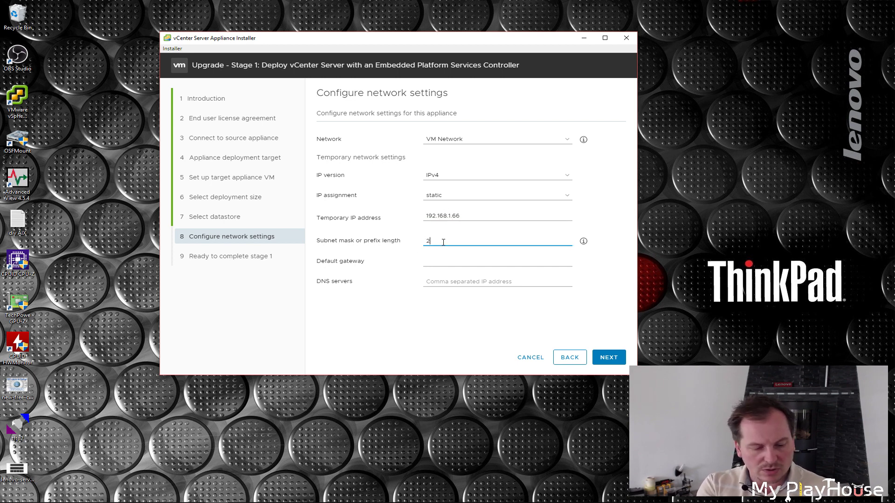
type("4")
Set both the default gateway and DNS server to 192.168.1.1.
left_click(437, 261)
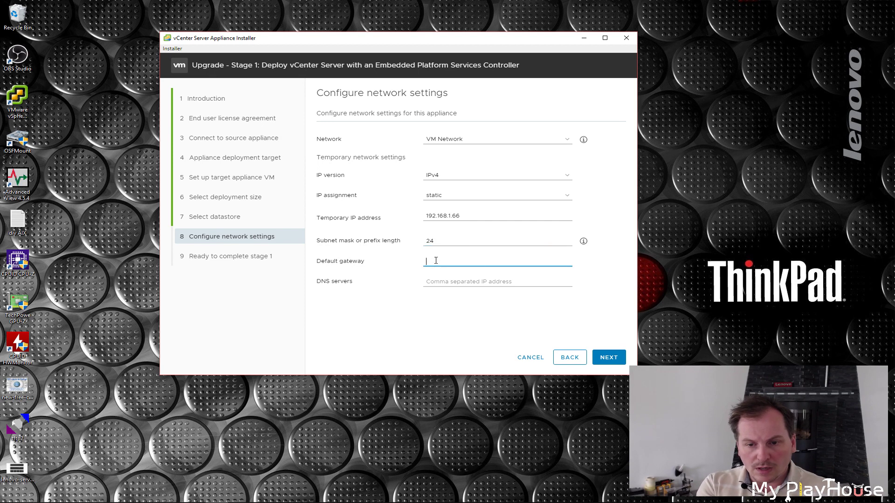
left_click_drag(426, 215, 467, 213)
key("ctrl+c")
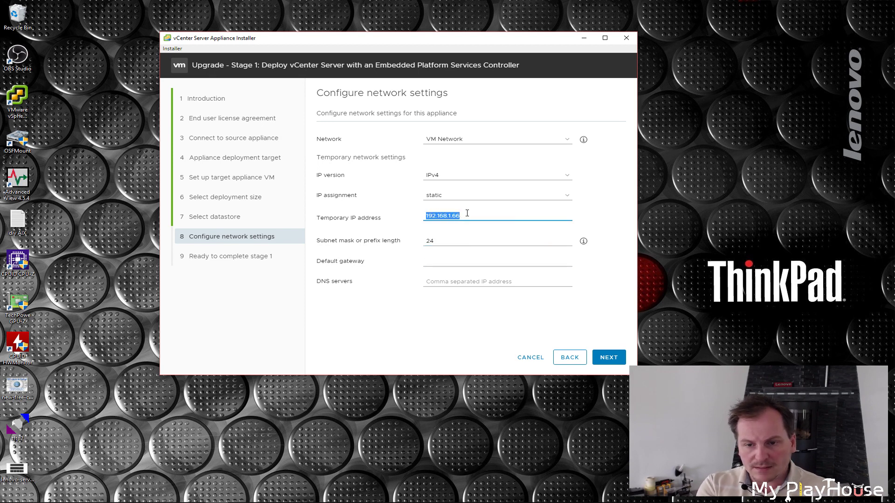
left_click(460, 264)
key("ctrl+v")
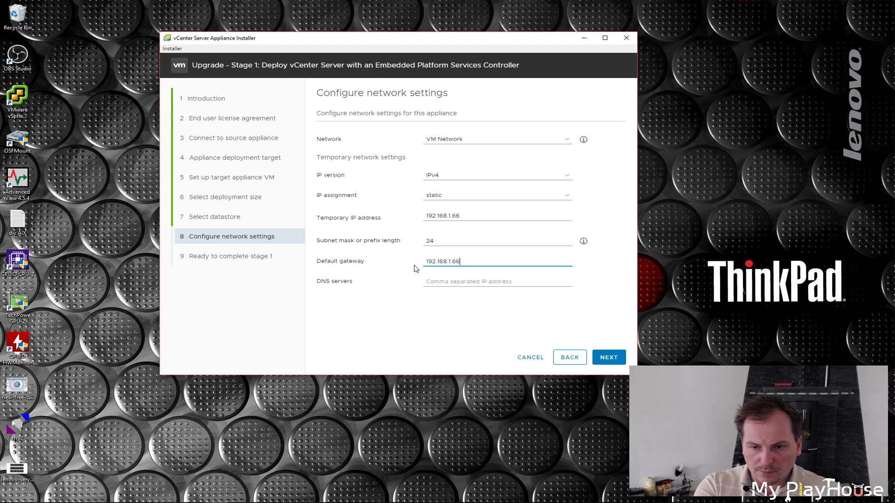
key("BackSpace")
key("BackSpace")
type("1")
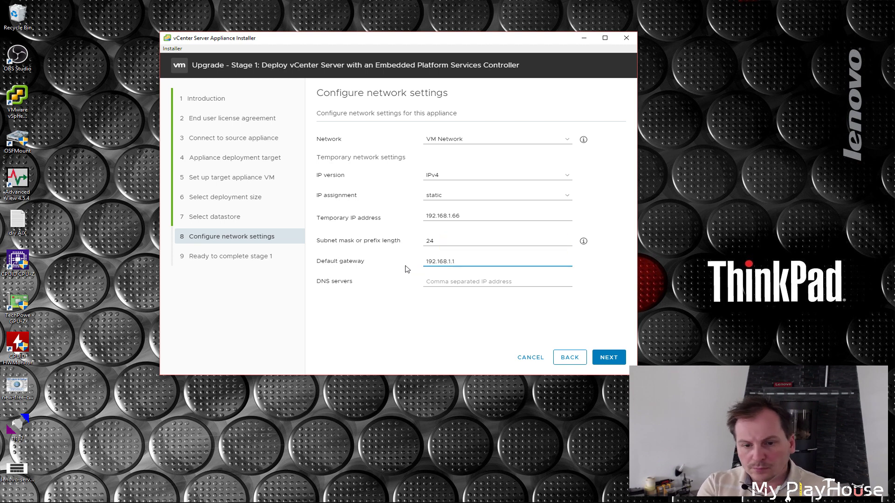
key("Tab")
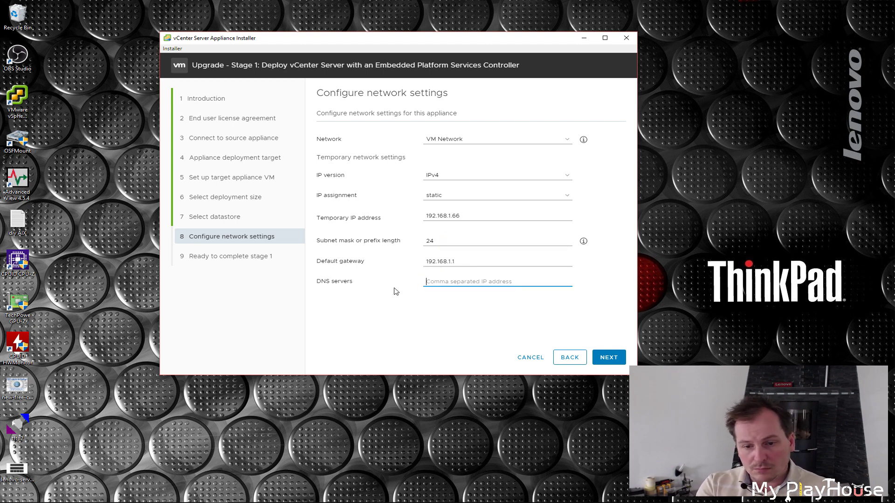
type("192.168.1.1")
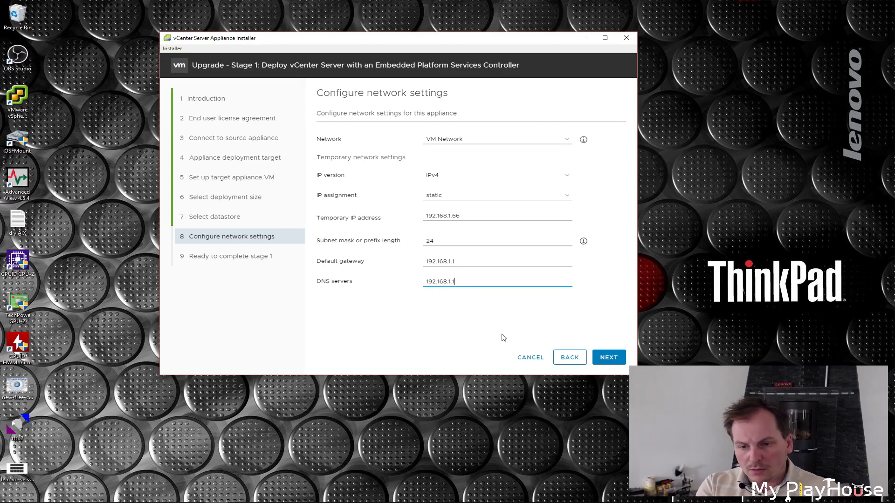
Review the stage 1 Ready to complete summary and deploy the new appliance.
left_click(610, 359)
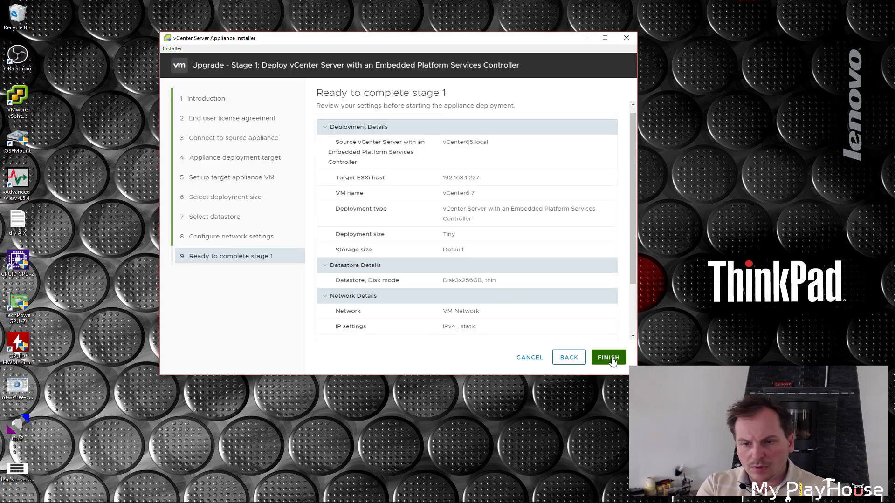
scroll(630, 202, "down", 1)
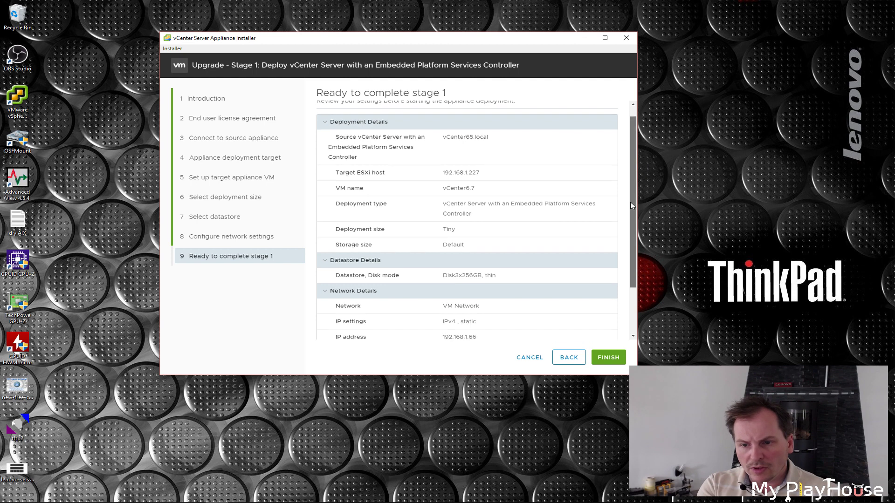
scroll(631, 204, "down", 2)
mouse_move(630, 237)
left_mouse_down()
mouse_move(626, 153)
mouse_move(626, 244)
left_mouse_up()
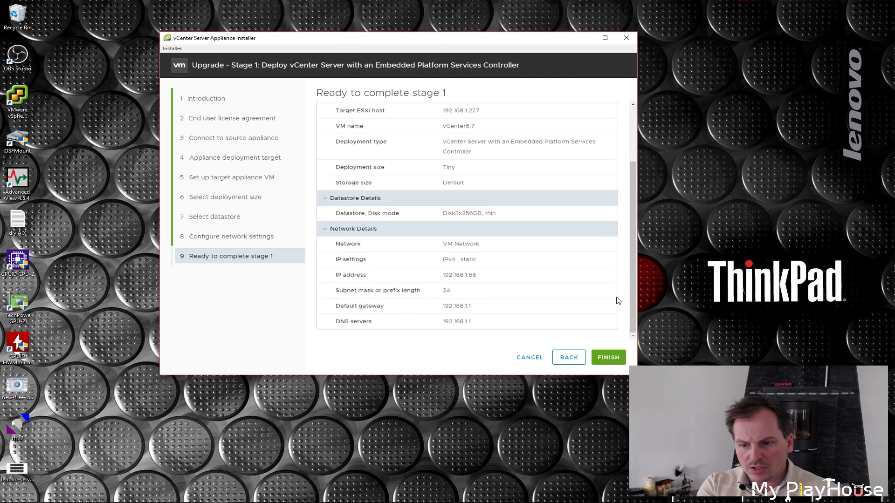
left_click(605, 358)
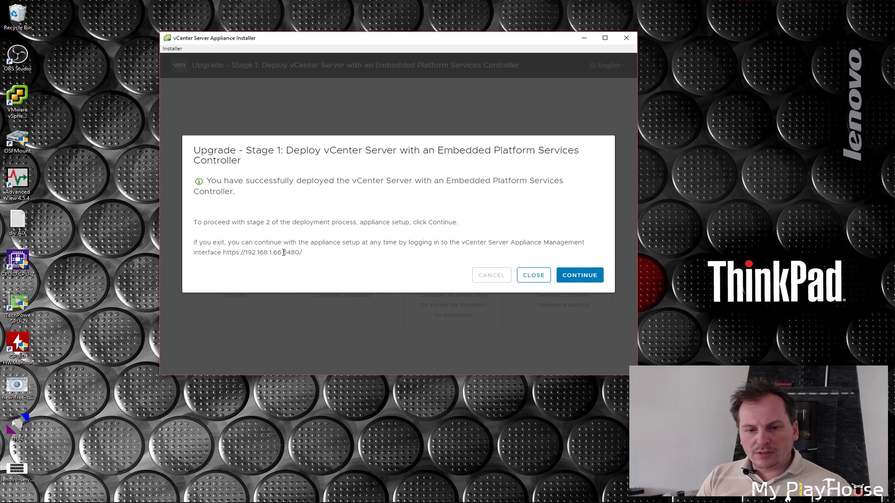
Acknowledge the stage 1 success message and continue into the Stage 2 wizard.
left_click_drag(223, 252, 303, 252)
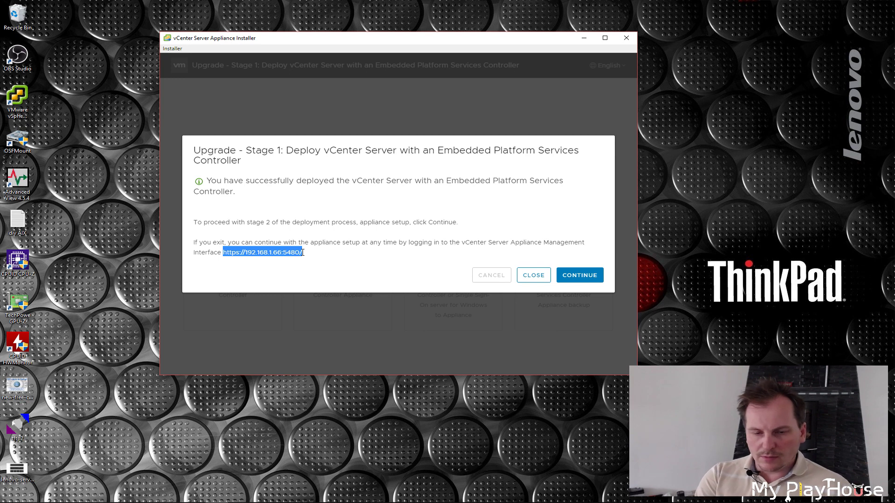
left_click(450, 275)
left_click(581, 276)
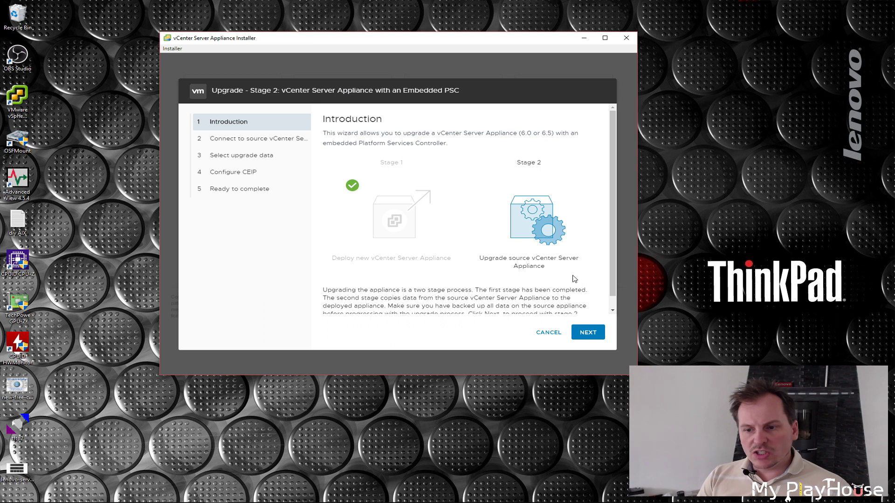
Advance past the Stage 2 Introduction so the source connection and pre-upgrade checks run.
scroll(517, 258, "down", 1)
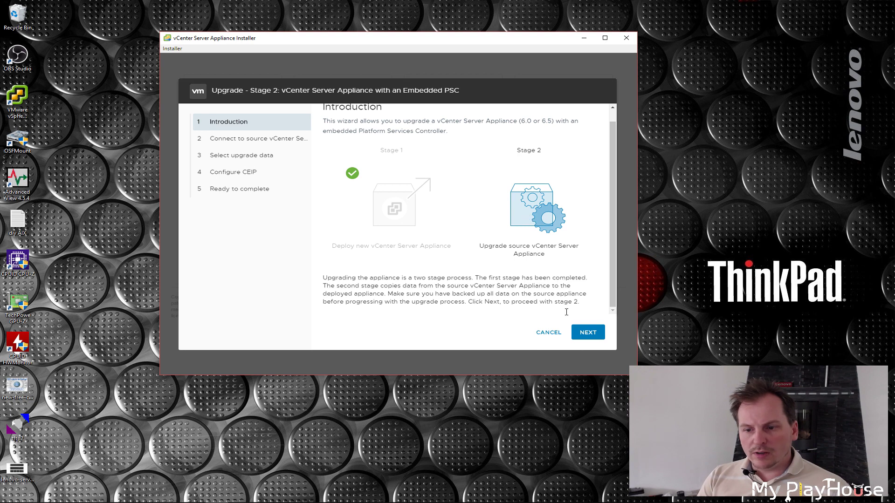
left_click(590, 338)
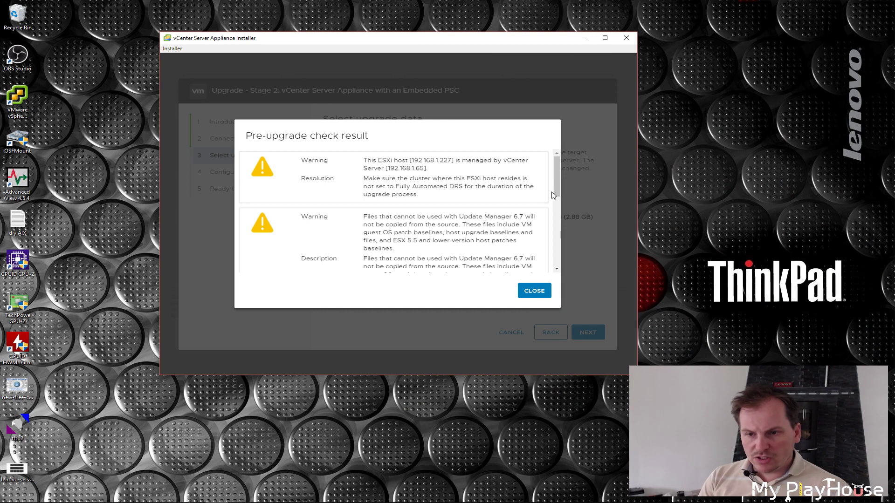
Read through the DRS and Update Manager pre-upgrade warnings, then close them.
scroll(557, 187, "down", 1)
scroll(558, 200, "down", 4)
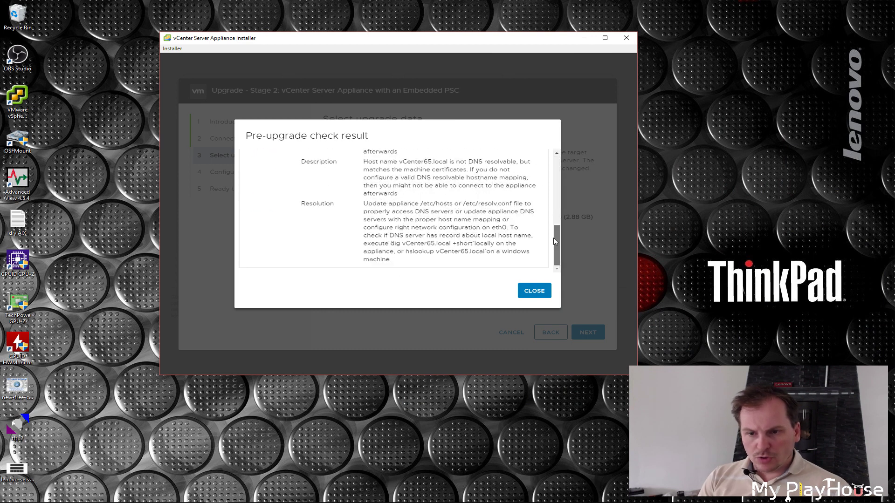
left_click_drag(555, 215, 560, 161)
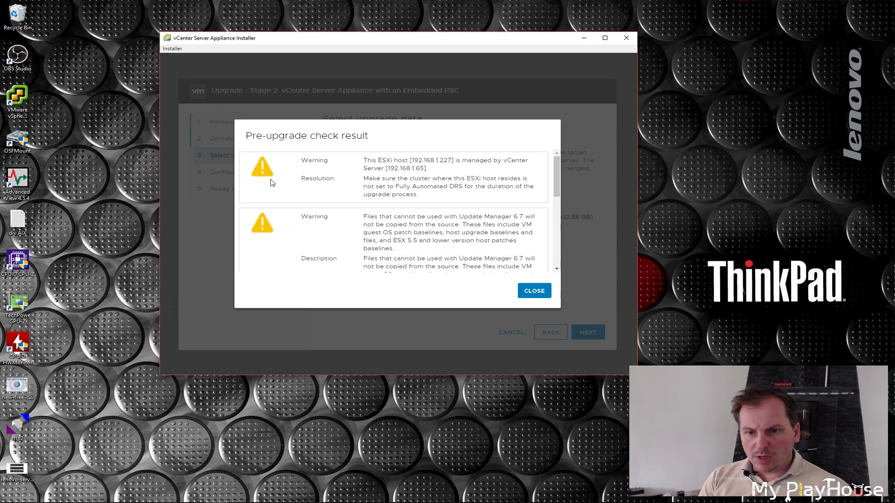
left_click(531, 296)
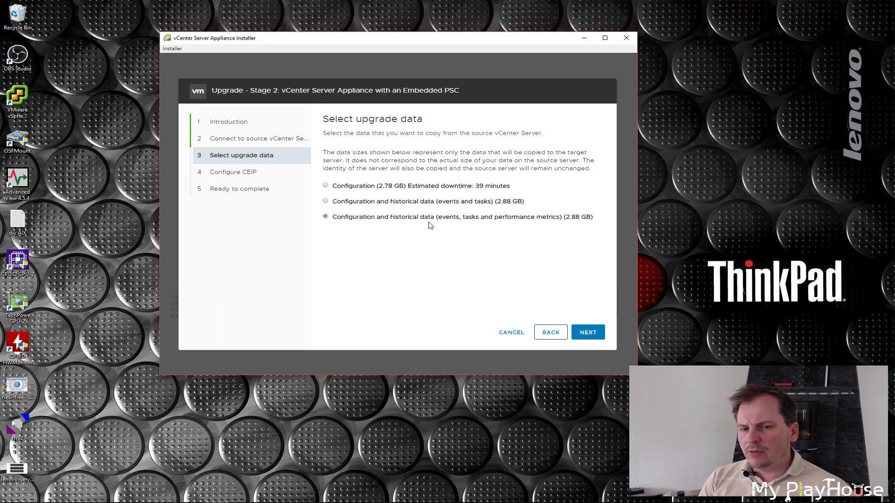
Continue with the 2.88 GB upgrade data and CEIP opt-in to the Ready to complete summary.
left_click(590, 336)
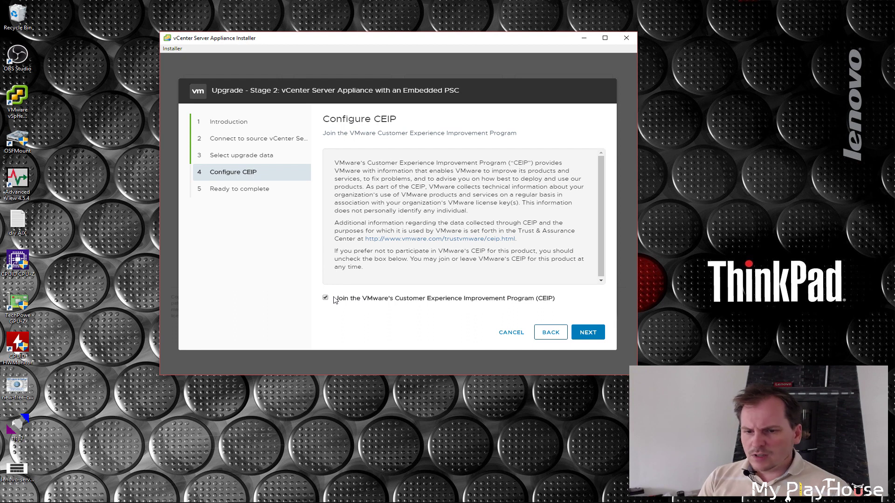
left_click(591, 333)
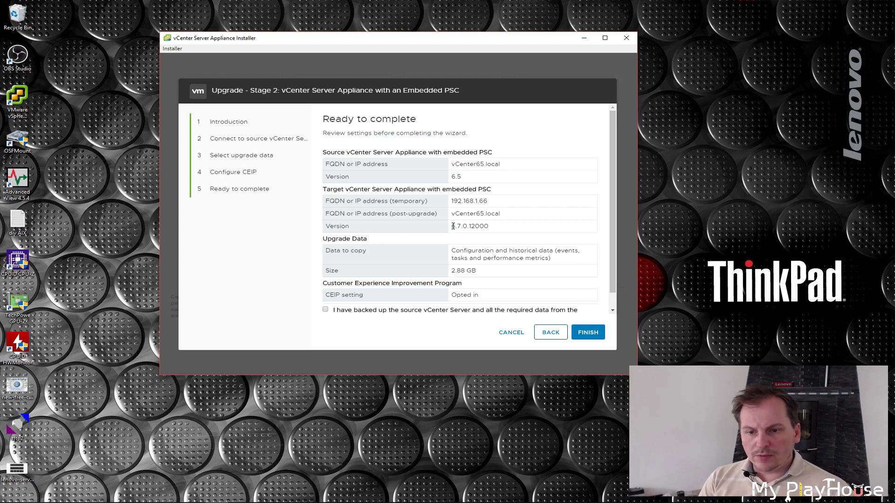
Highlight the target version 6.7.0.12000 and review the Stage 2 summary page.
left_click_drag(453, 226, 499, 226)
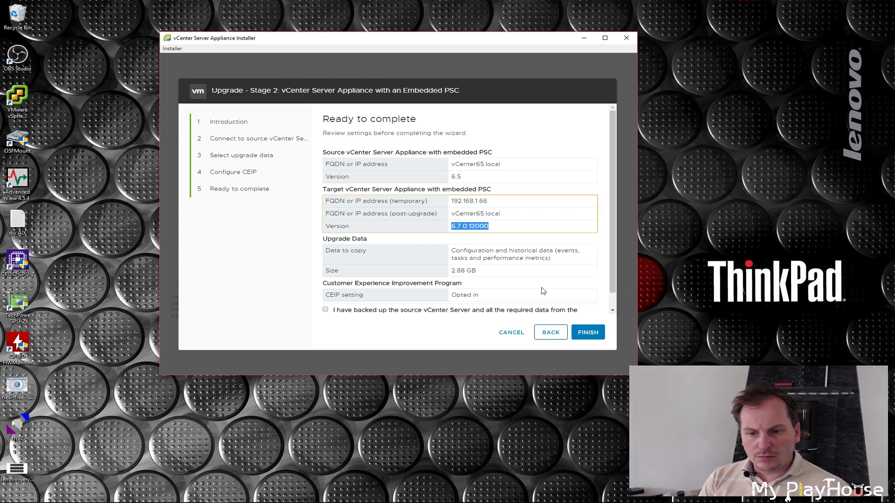
left_click(589, 333)
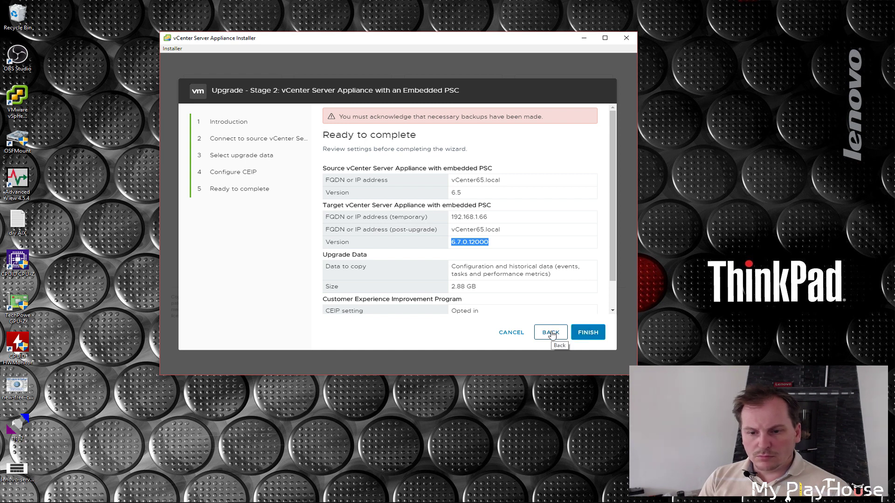
left_click_drag(612, 234, 612, 263)
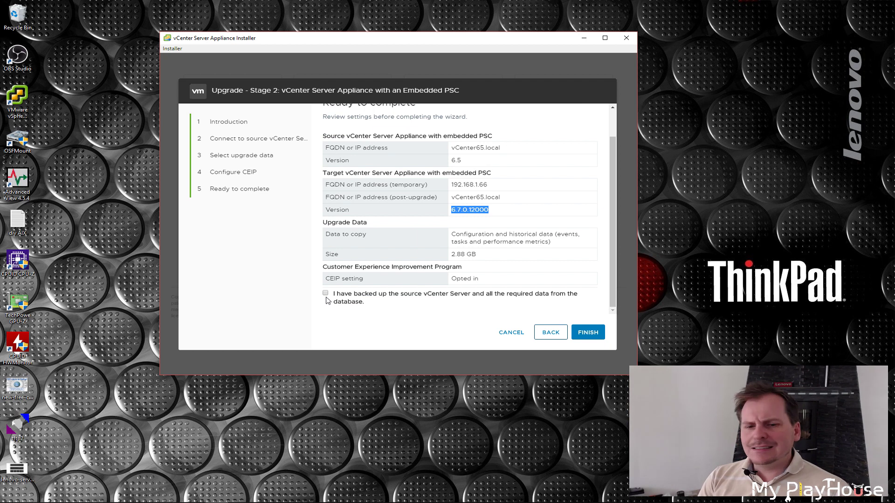
Acknowledge the source vCenter backup, finish Stage 2, and accept the source shutdown warning.
left_click(325, 294)
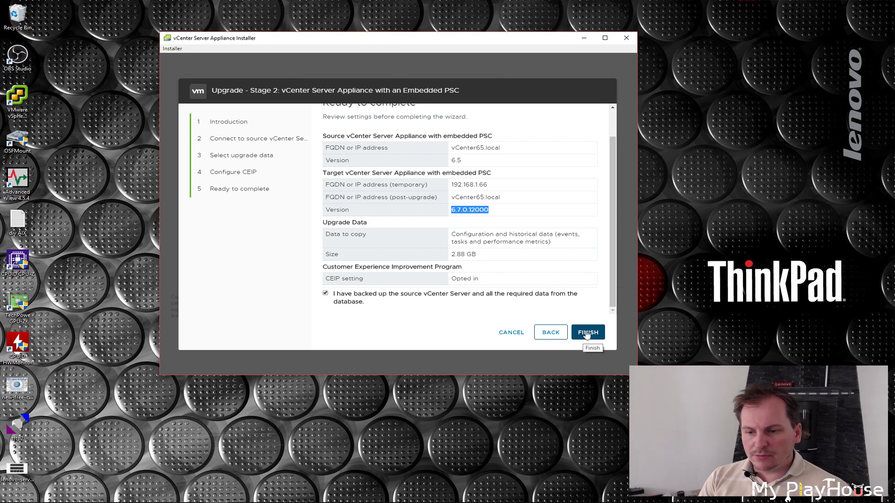
left_click(585, 335)
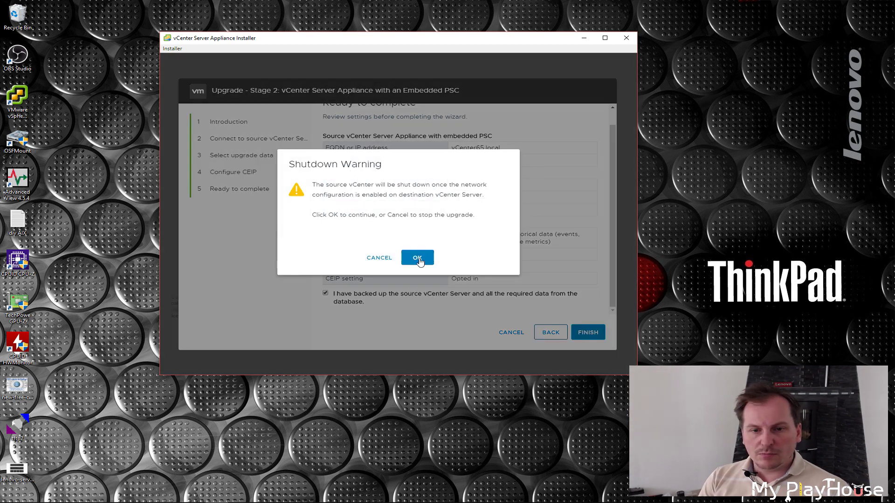
left_click(418, 259)
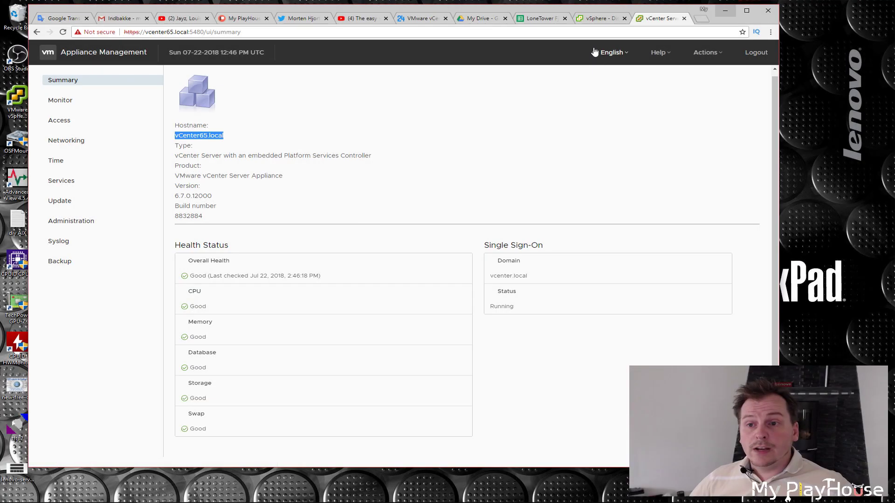
While Stage 2 runs, browse the MPH DC datacenter and hosts-and-clusters inventory in vSphere Client.
left_click(601, 18)
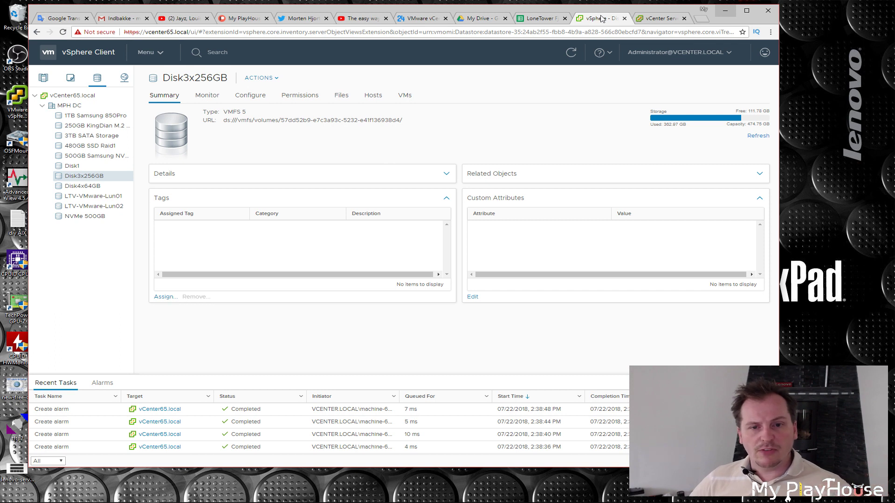
left_click(662, 18)
left_click(601, 18)
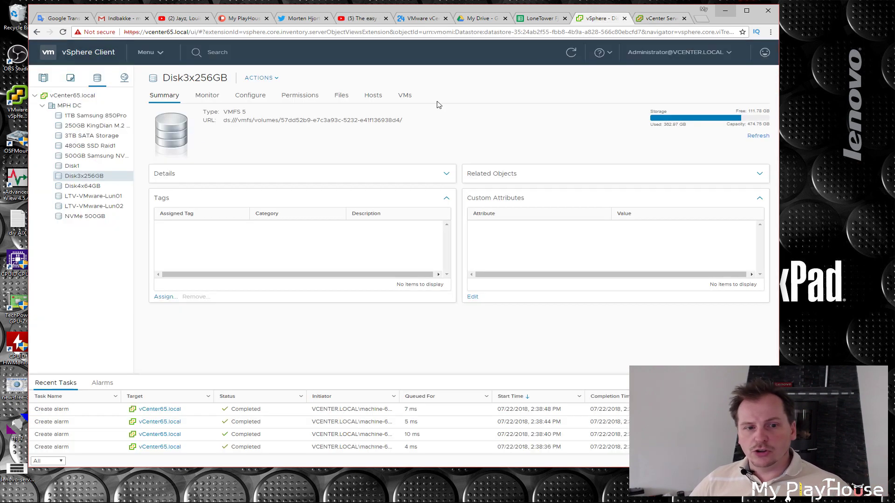
double_click(49, 105)
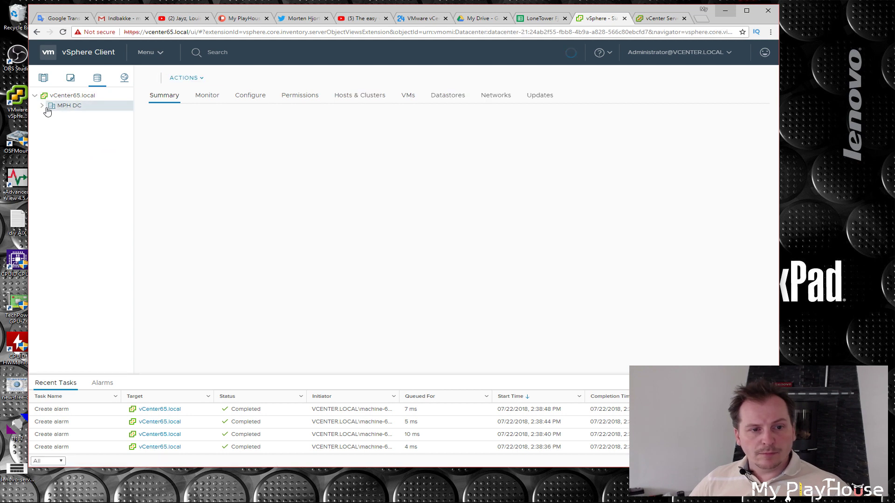
left_click(43, 79)
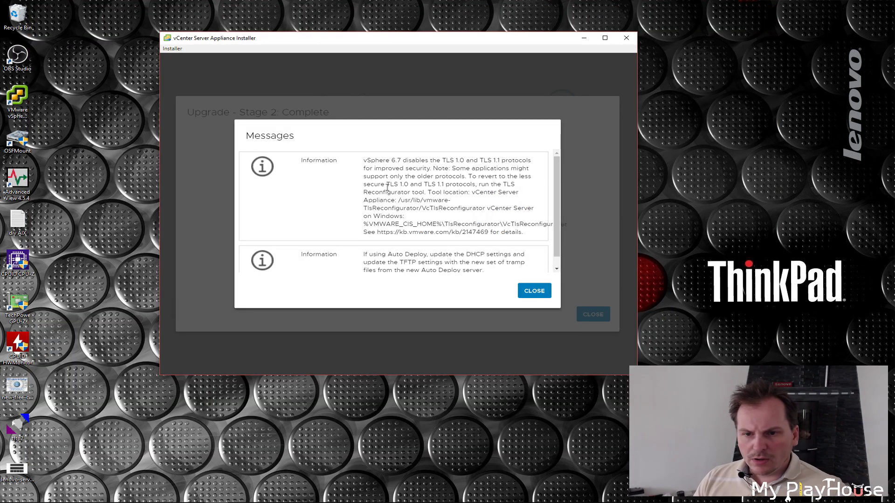
Dismiss the upgrade messages and go to the appliance Getting Started page.
left_click(531, 292)
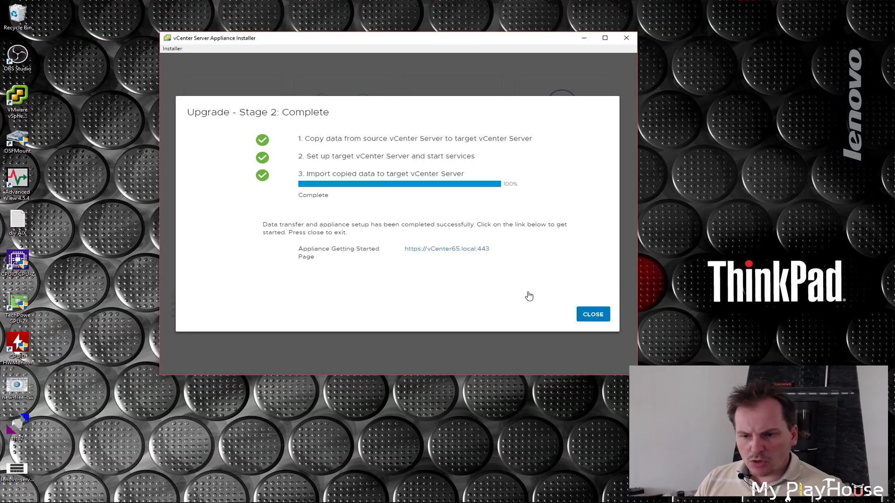
left_click(457, 250)
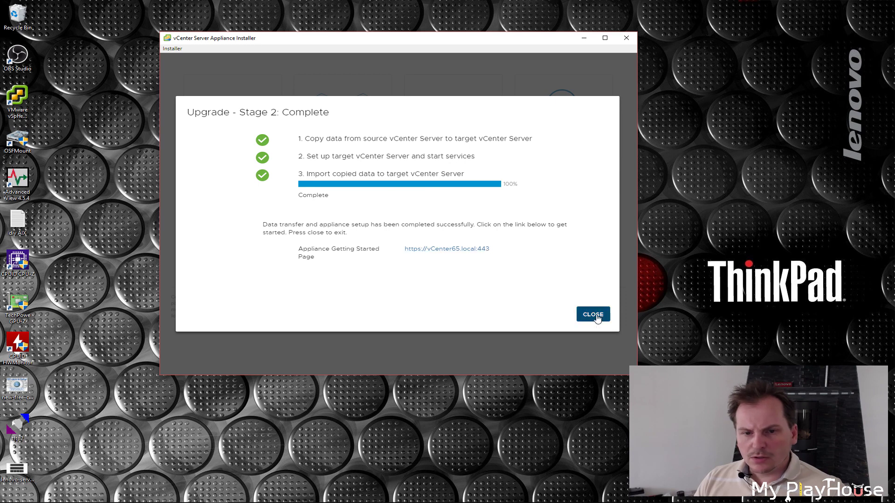
left_click(505, 20)
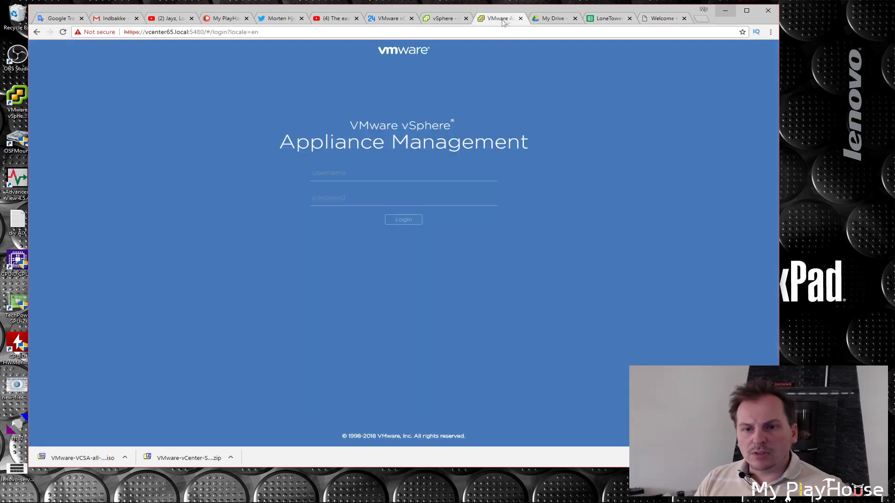
Close the stale appliance management and old vSphere Client pages.
left_click(520, 18)
left_click(445, 18)
key("ctrl+w")
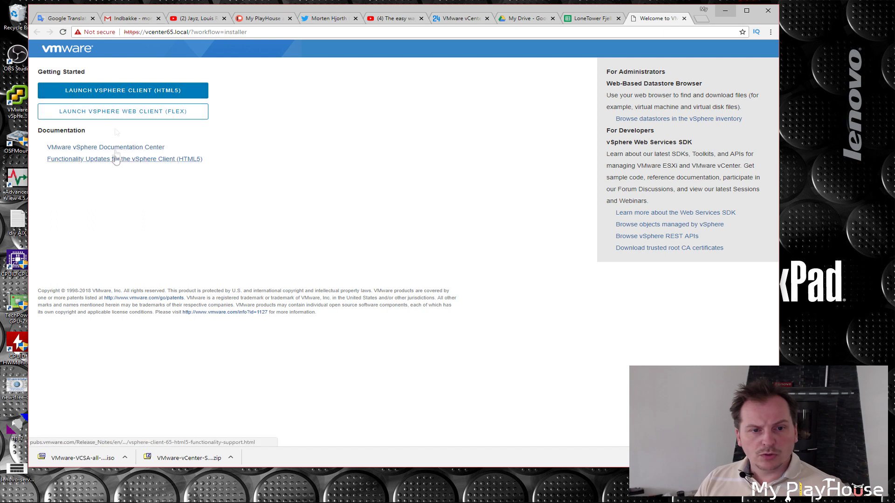
Launch the HTML5 vSphere Client and log in with the administrator SSO account.
left_click(108, 89)
left_click(185, 193)
type("administrator@vcenter.local")
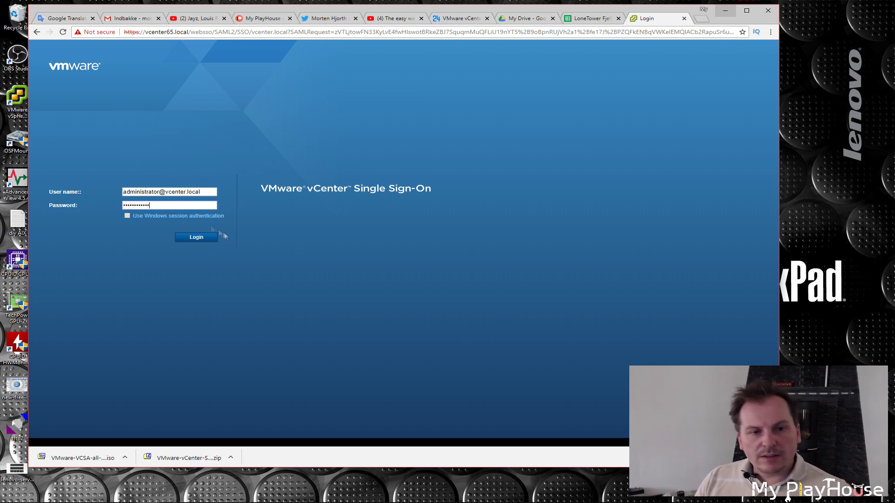
left_click(189, 238)
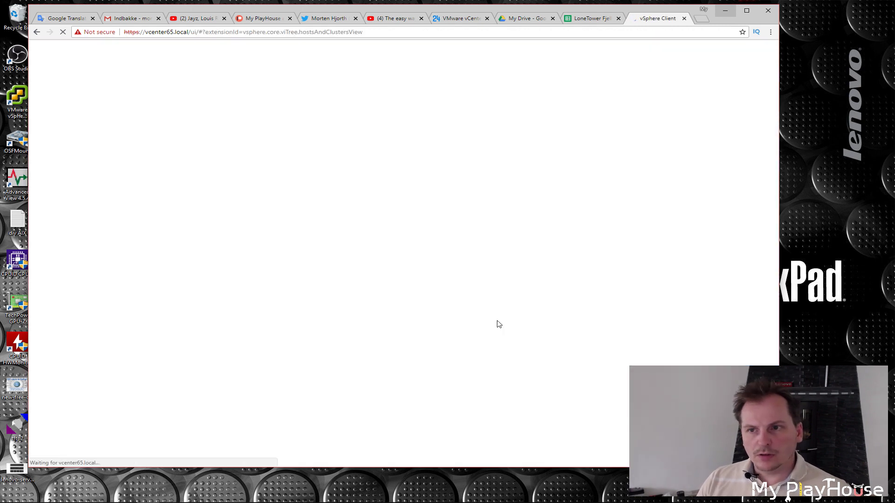
Expand MPH DC, host 192.168.1.227 and Aktive Servers, then view the vCenter6.7 VM summary.
left_click(42, 105)
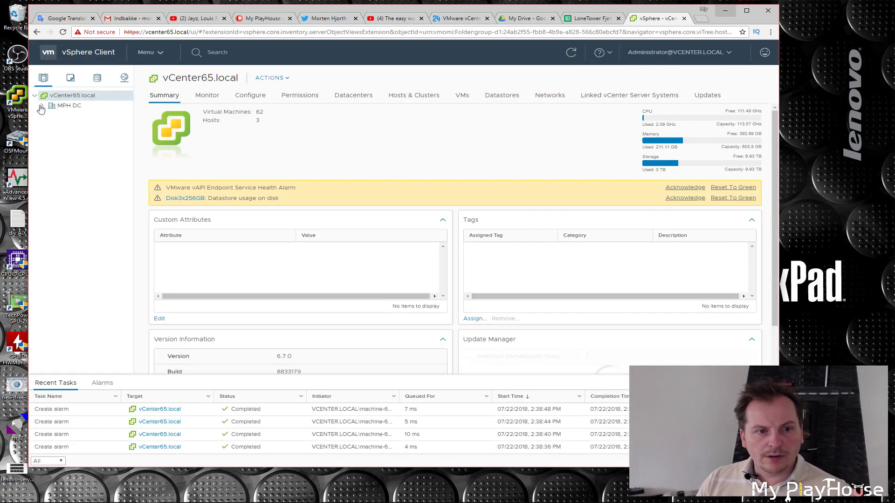
left_click(50, 136)
left_click(57, 147)
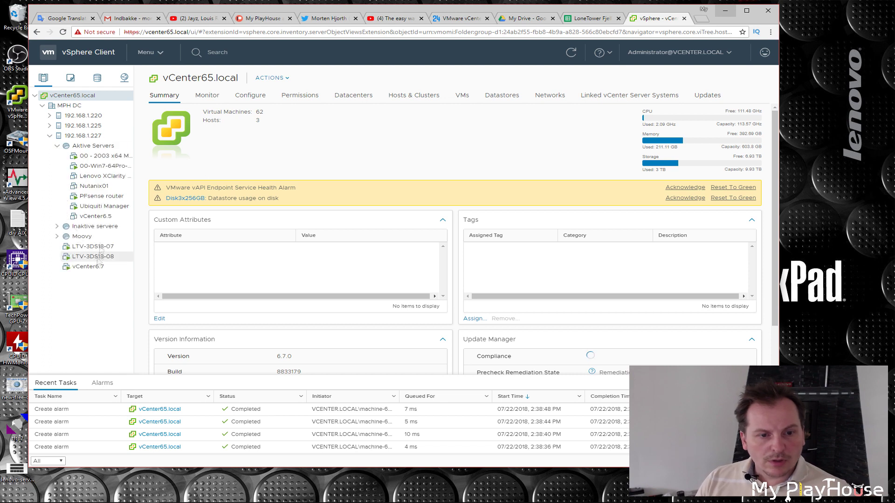
left_click(95, 216)
left_click(88, 268)
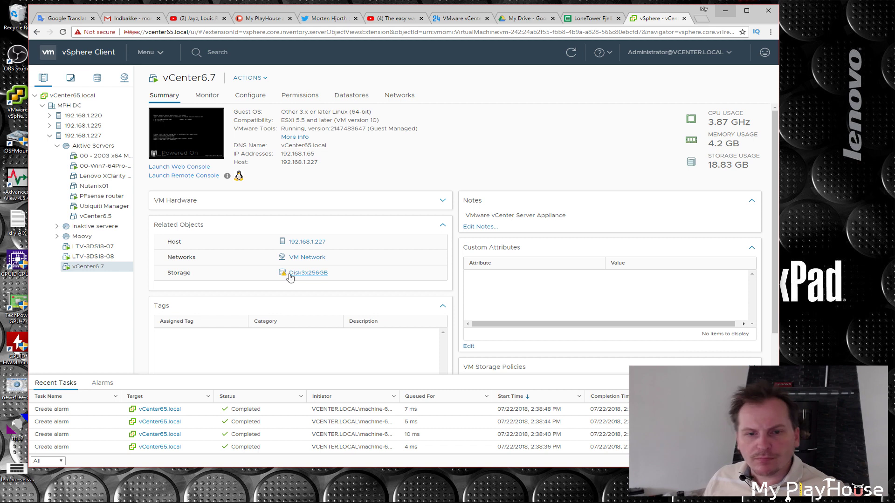
Reset the datastore usage alarm on Disk3x256GB to green, then start a new browser tab.
left_click(311, 273)
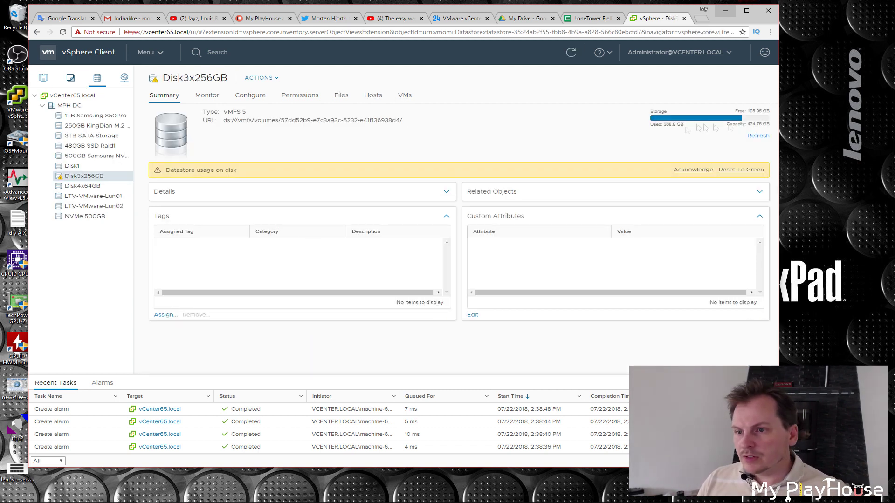
double_click(754, 111)
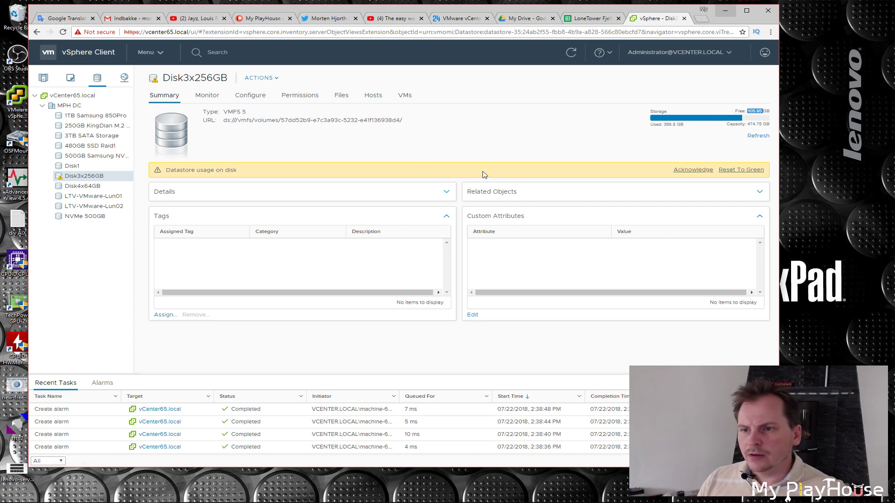
left_click(740, 171)
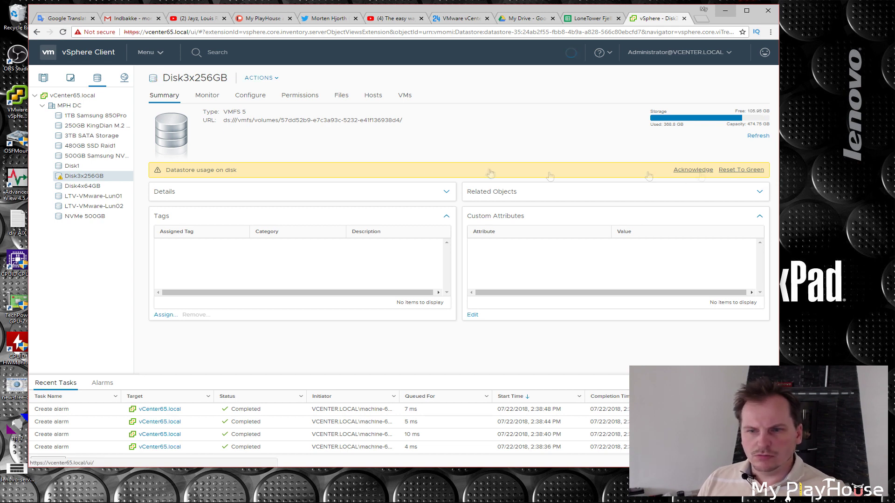
left_click(701, 18)
type("https://vcenter65.local:5480")
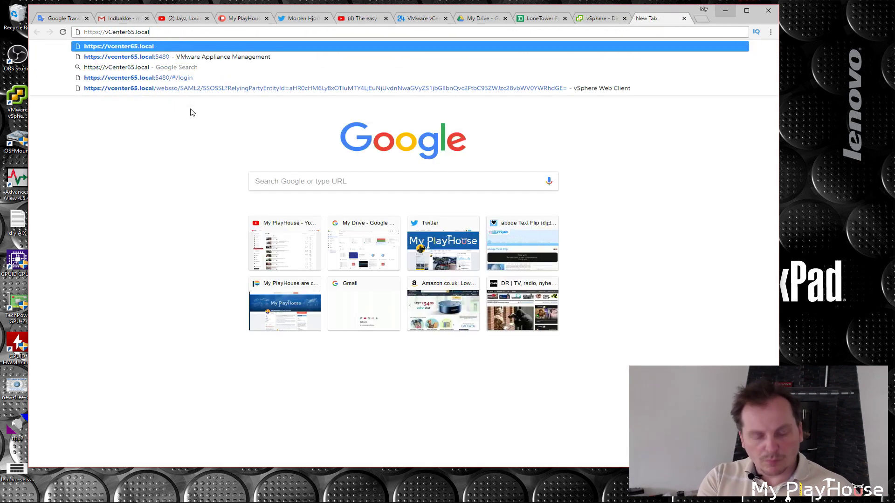
key("Return")
left_click(84, 253)
type("administrator")
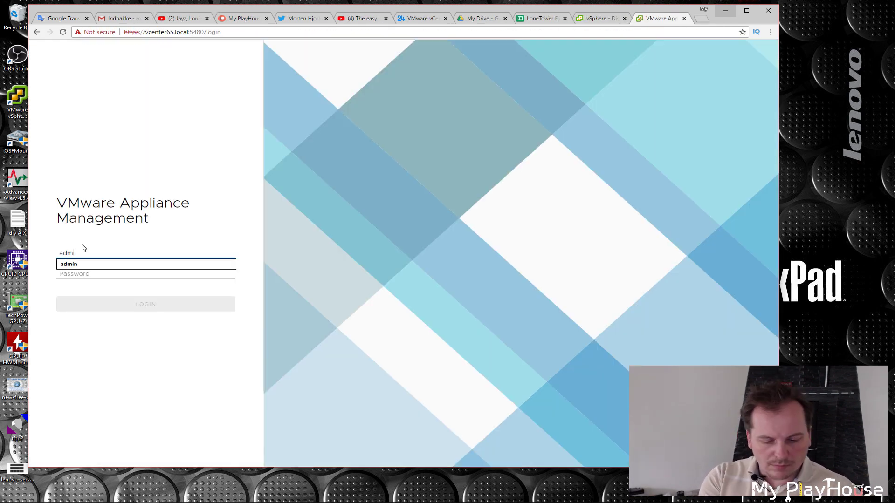
left_click(77, 274)
type("•••••••••••")
key("Return")
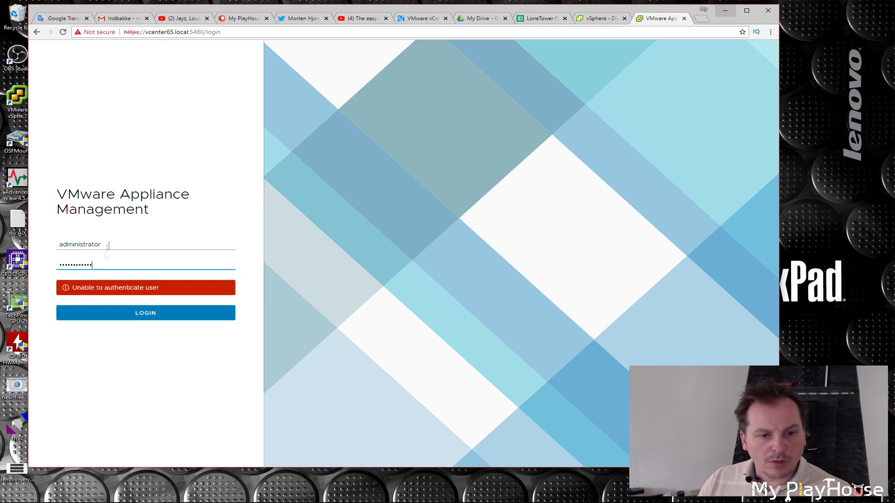
left_click(104, 243)
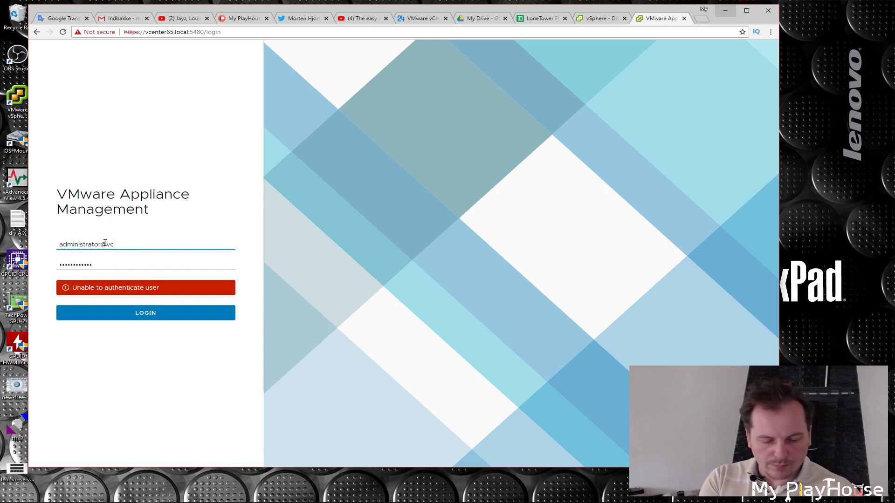
left_click(119, 313)
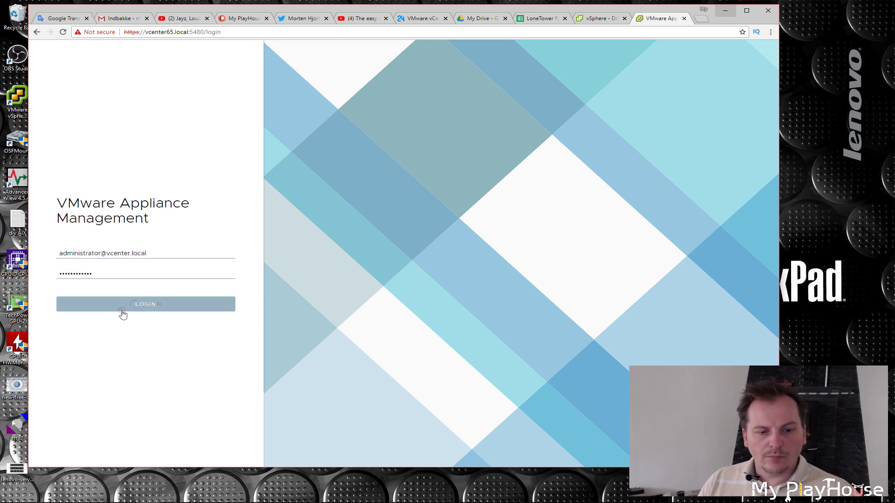
Verify the summary shows version 6.7.0.12000 and hostname vCenter65.local.
left_click_drag(174, 202, 223, 205)
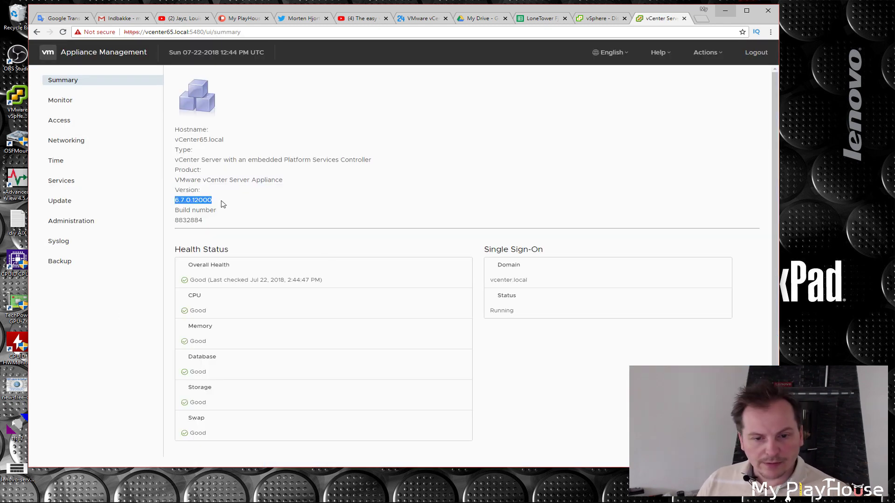
scroll(299, 229, "down", 1)
left_click_drag(174, 134, 234, 139)
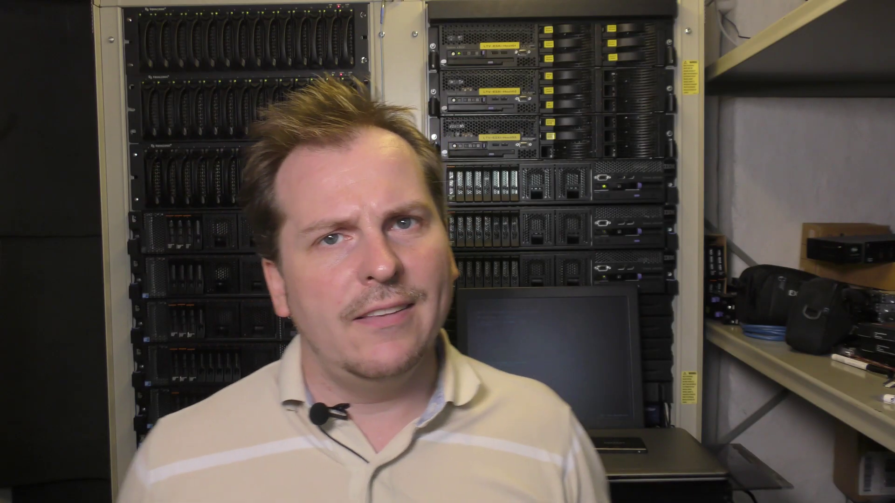